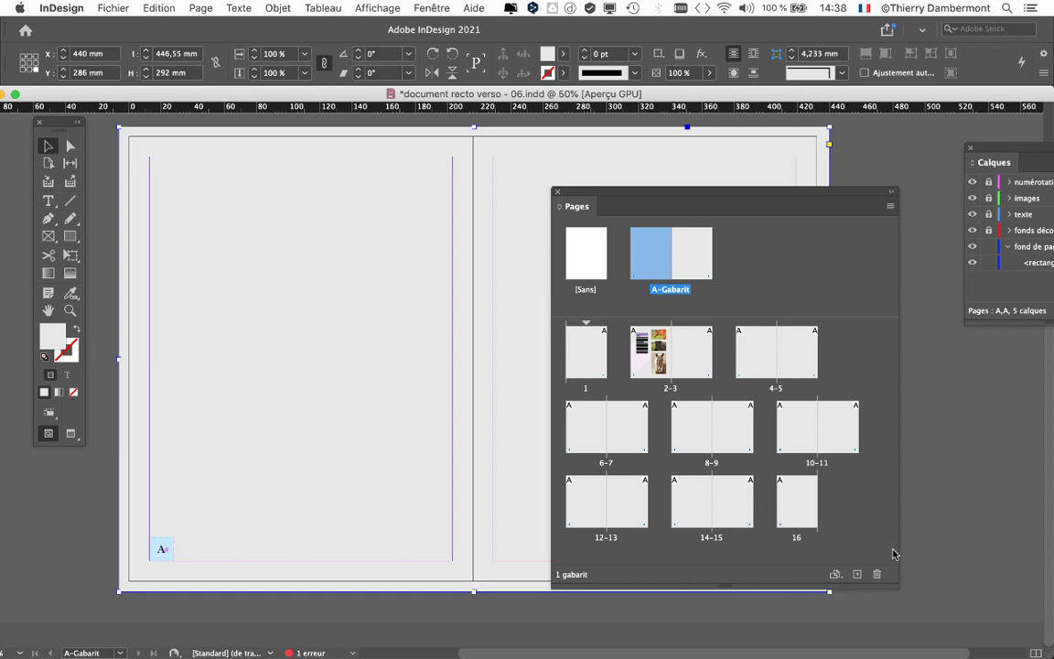
{"action": "left_click_drag", "start_coordinate": [592, 195], "coordinate": [799, 200]}
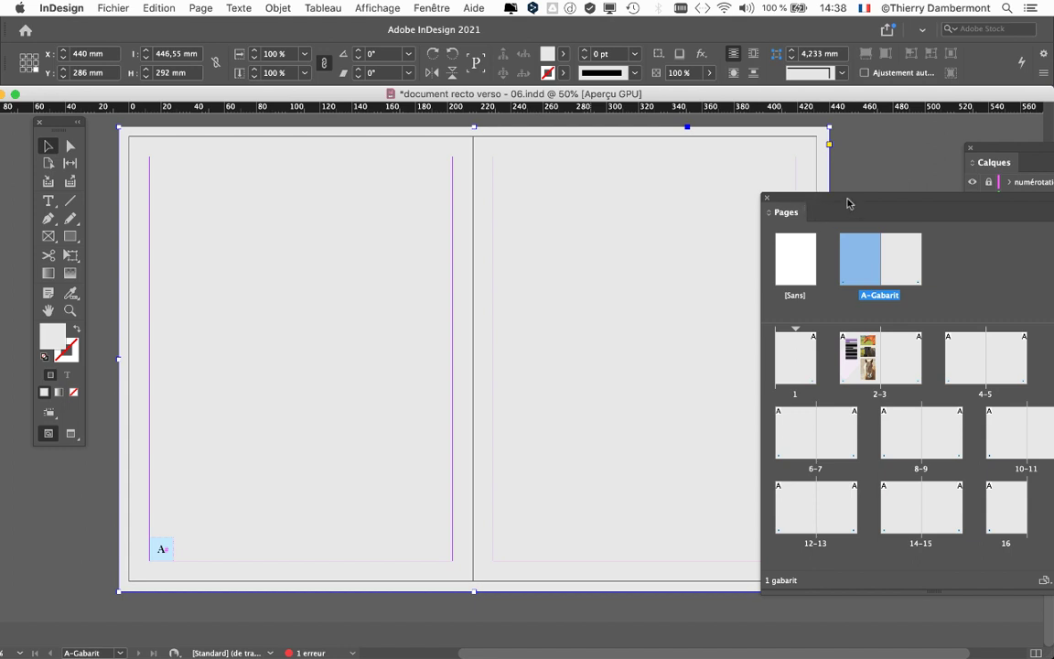
{"action": "left_click_drag", "start_coordinate": [768, 194], "coordinate": [594, 172]}
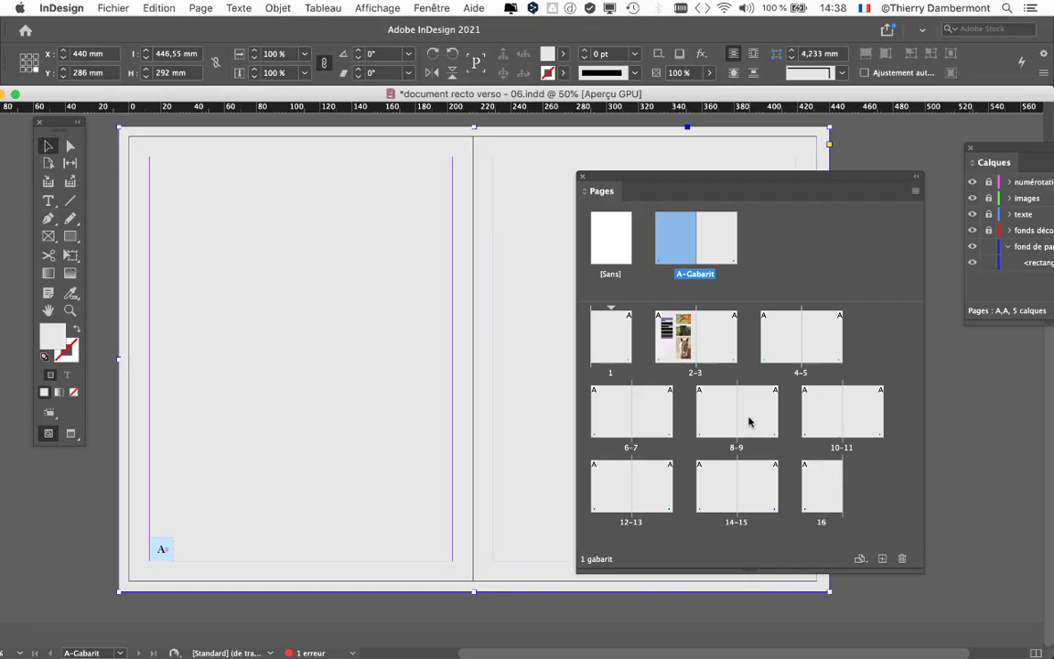
{"action": "left_click_drag", "start_coordinate": [617, 184], "coordinate": [637, 190]}
Switch to Firefox to examine the recto and verso page order in the 8-pose imposition diagram, and return to InDesign.
{"action": "key", "text": "super+Tab"}
{"action": "key", "text": "super+Tab"}
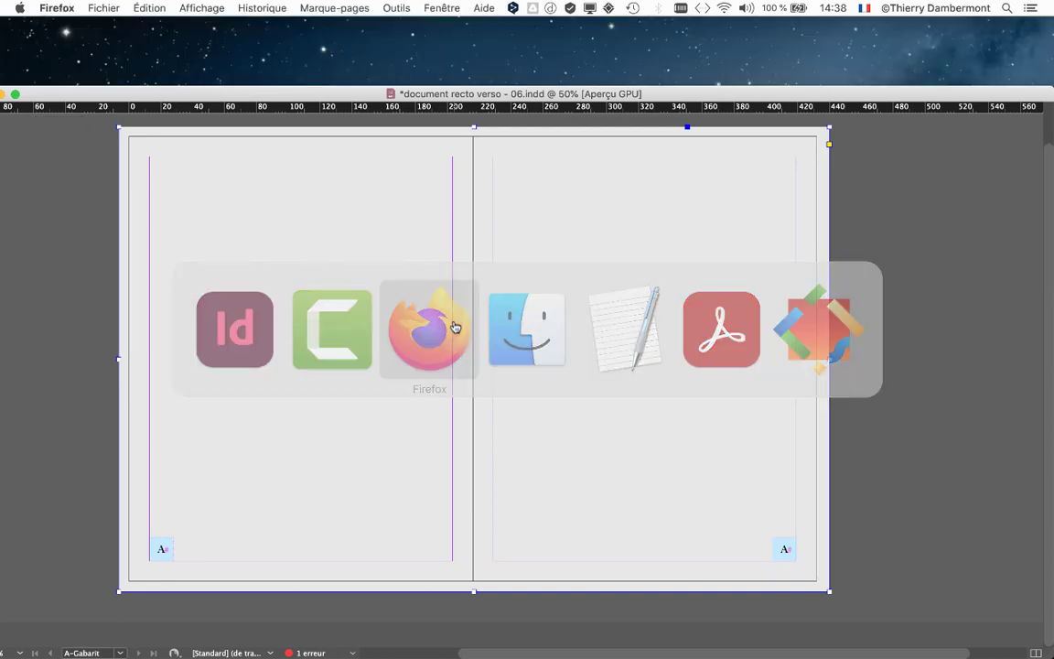
{"action": "left_click", "coordinate": [442, 7]}
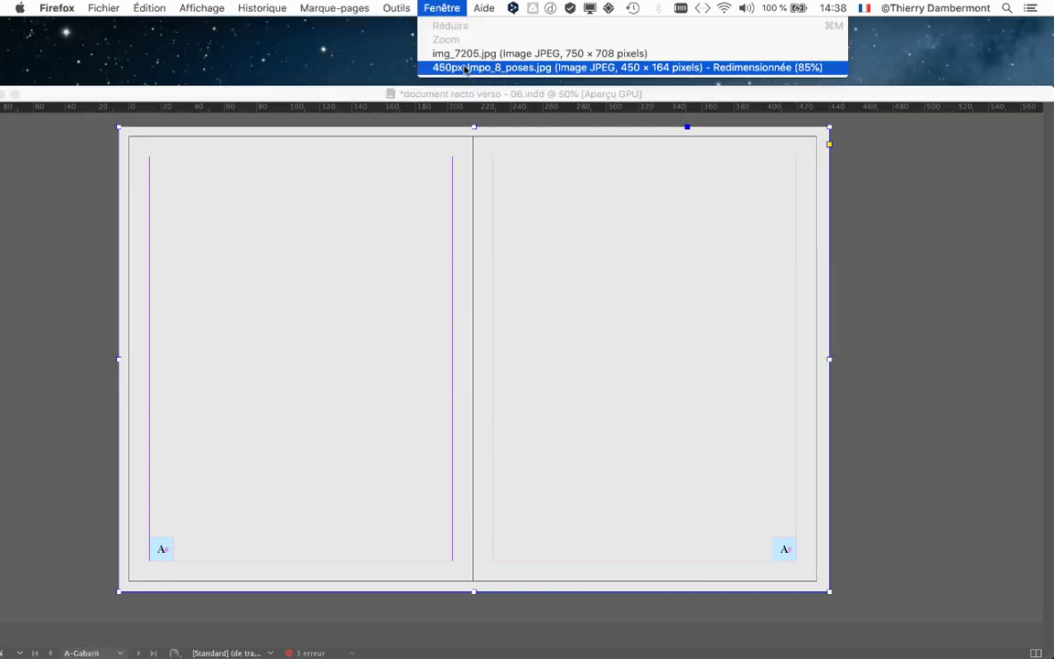
{"action": "left_click", "coordinate": [465, 68]}
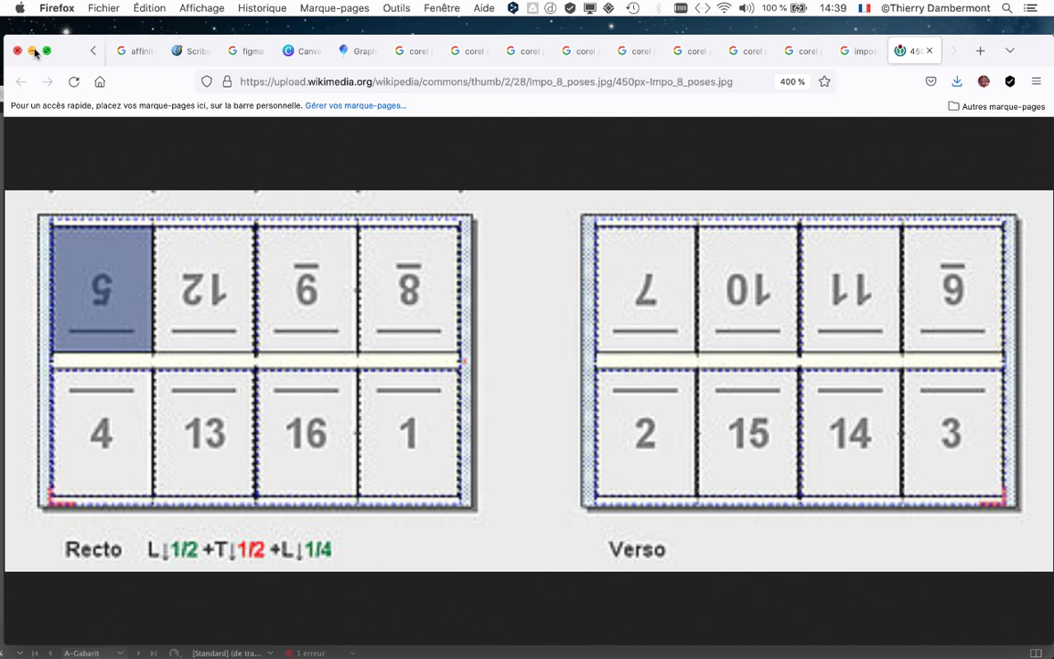
{"action": "left_click", "coordinate": [33, 51]}
{"action": "left_click", "coordinate": [326, 97]}
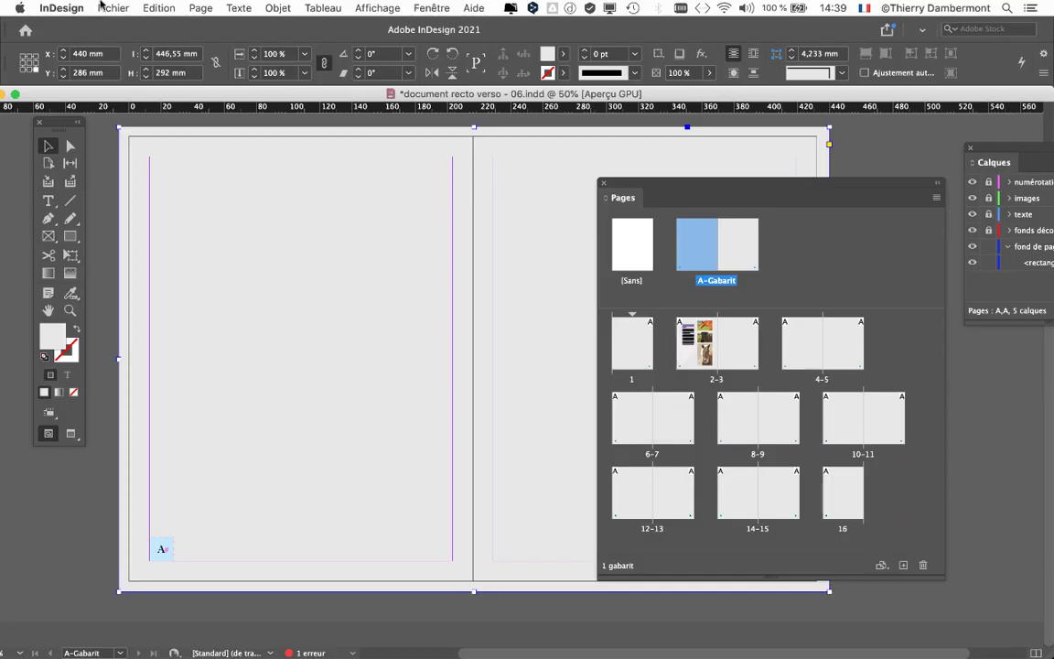
Save the document under the new name "document recto verso - 07.indd" in the Dossier intro - 11 folder.
{"action": "left_click", "coordinate": [113, 9]}
{"action": "left_click", "coordinate": [183, 124]}
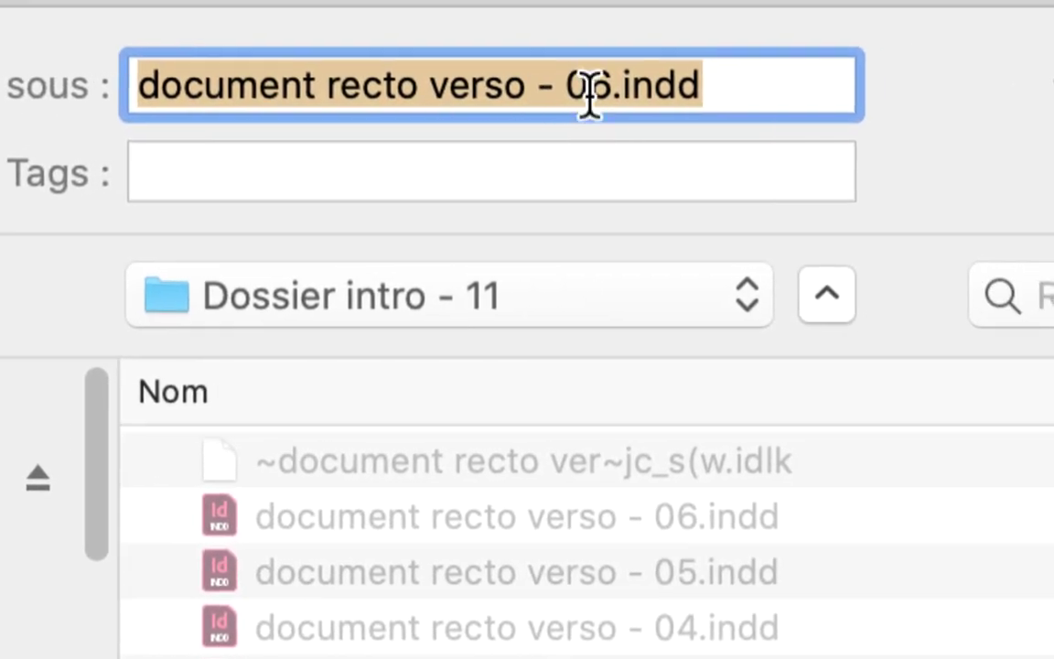
{"action": "left_click", "coordinate": [589, 94]}
{"action": "key", "text": "shift+Right"}
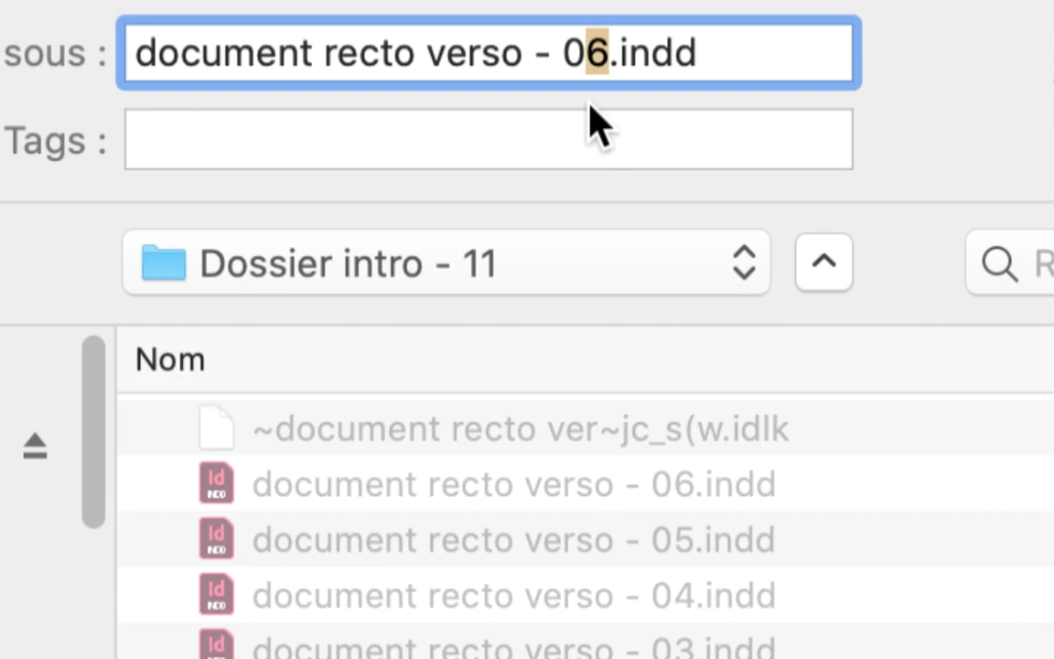
{"action": "type", "text": "7"}
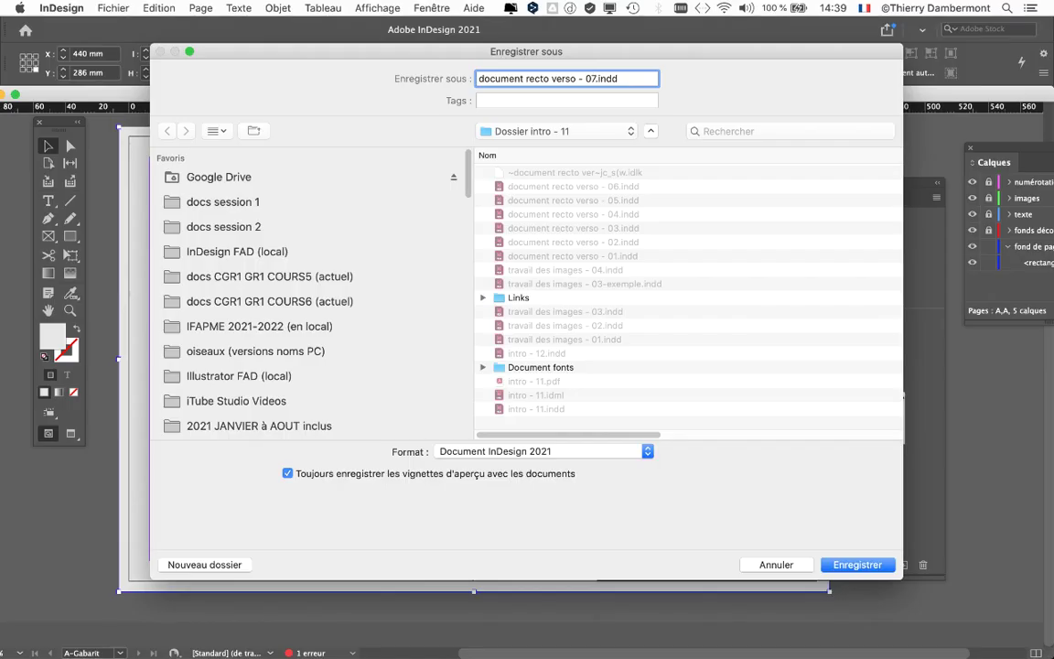
{"action": "key", "text": "Return"}
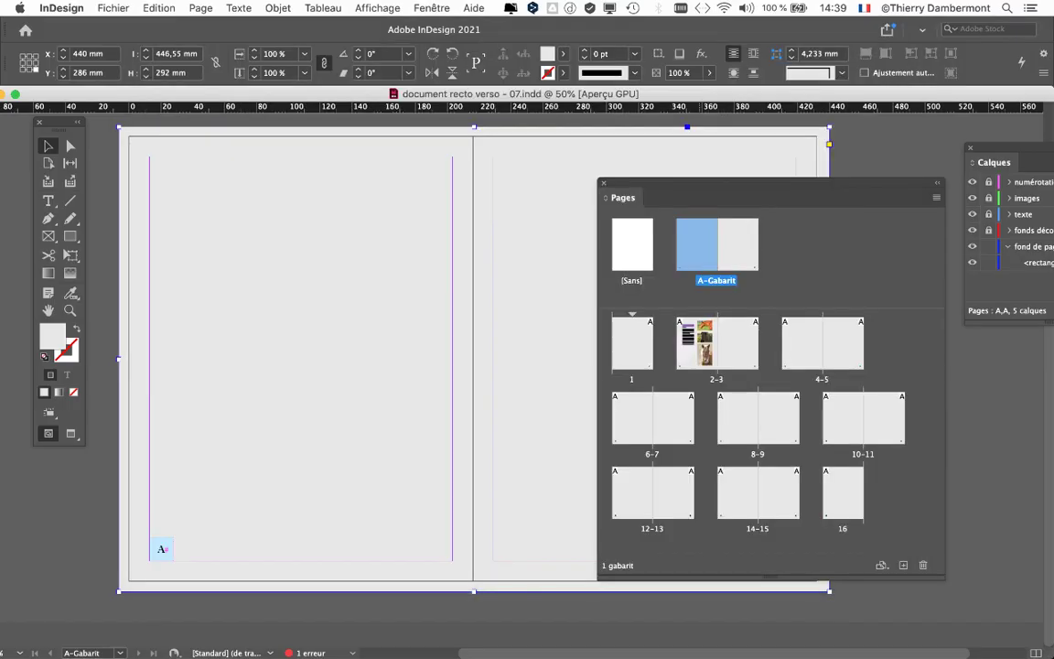
Reposition the Pages panel over the right page of the spread and narrow it to two spreads per row.
{"action": "left_click_drag", "start_coordinate": [723, 184], "coordinate": [966, 356]}
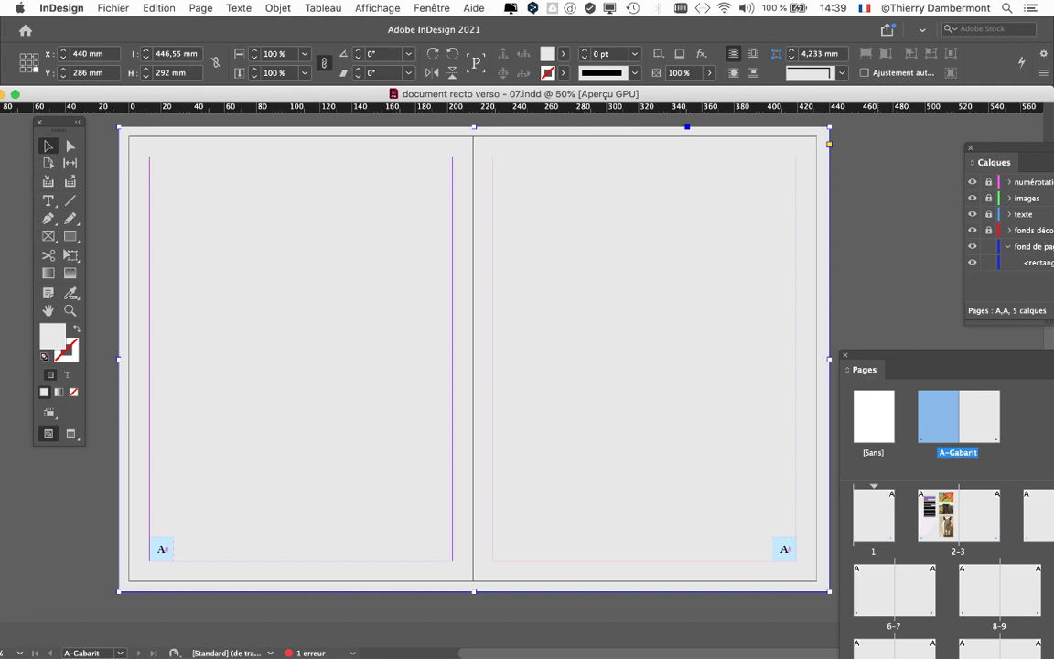
{"action": "left_click_drag", "start_coordinate": [933, 355], "coordinate": [791, 221]}
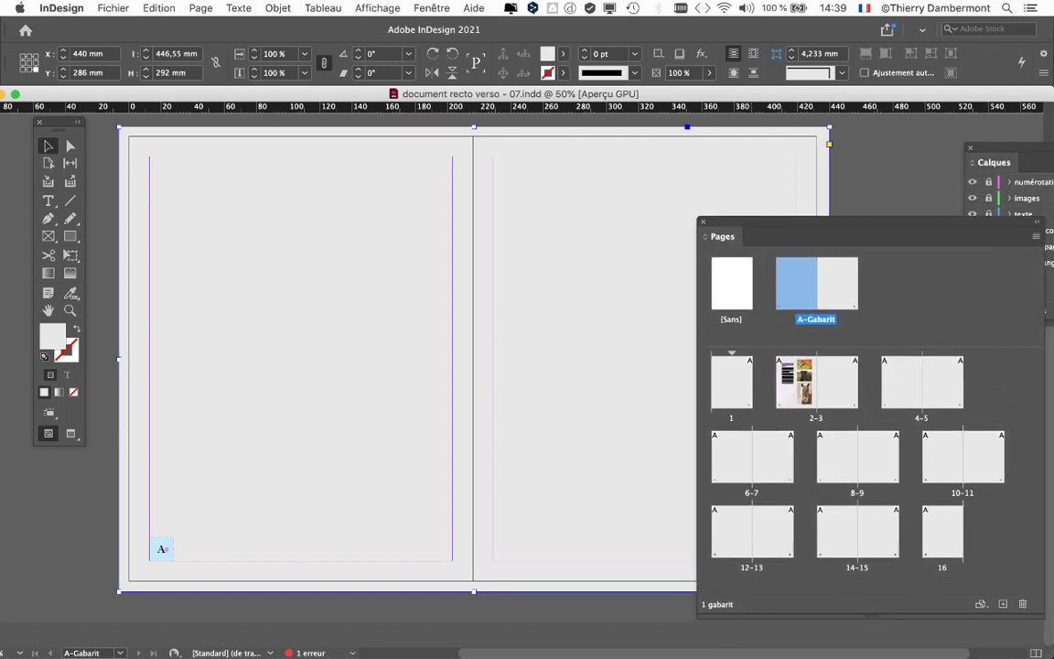
{"action": "left_click_drag", "start_coordinate": [1044, 620], "coordinate": [941, 628]}
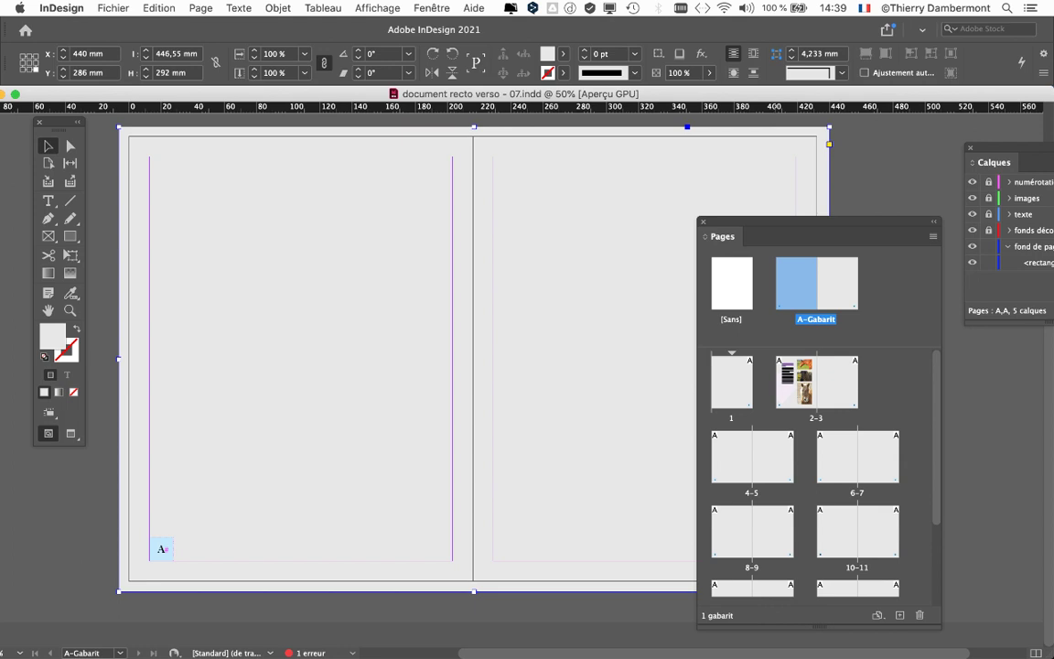
{"action": "left_click_drag", "start_coordinate": [814, 222], "coordinate": [809, 165]}
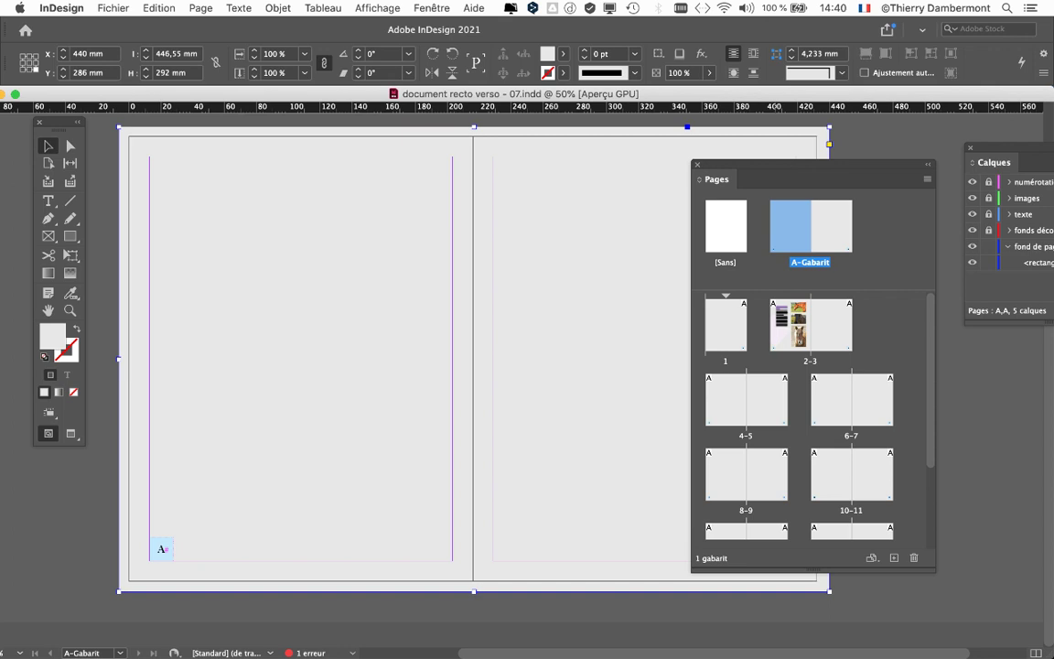
Switch from InDesign to the ProLexis application.
{"action": "key", "text": "super+Tab"}
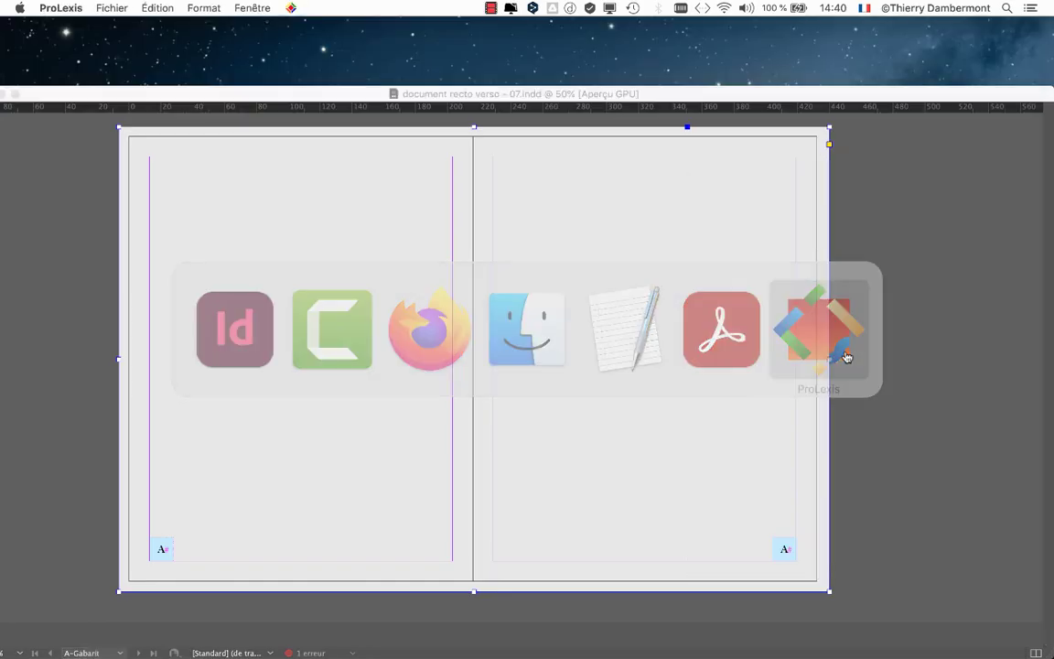
{"action": "left_click", "coordinate": [840, 366]}
{"action": "left_click", "coordinate": [561, 189]}
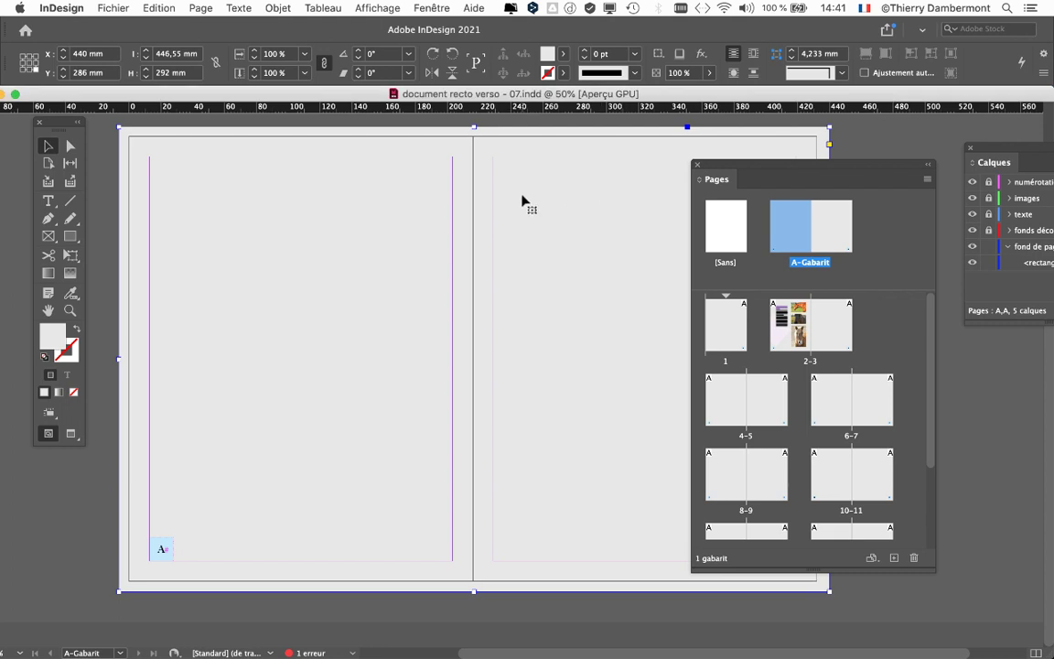
{"action": "key", "text": "super+Tab"}
{"action": "key", "text": "super+Tab"}
{"action": "key", "text": "super+shift+Tab"}
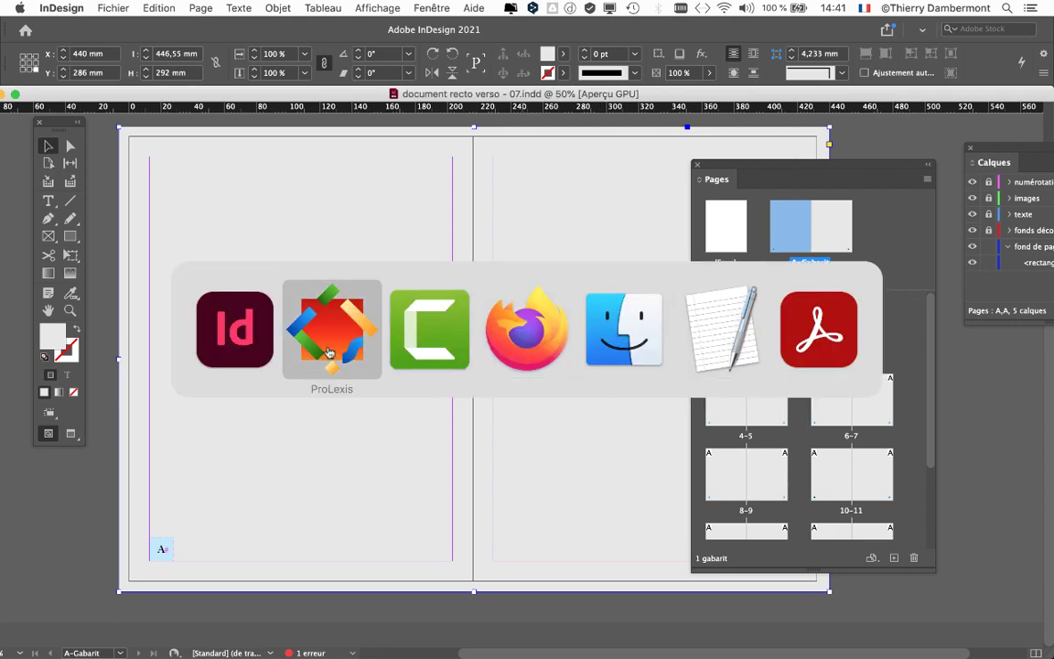
Switch to Firefox and search the web for "antidote correcteur" in a new tab.
{"action": "mouse_move", "coordinate": [17, 515]}
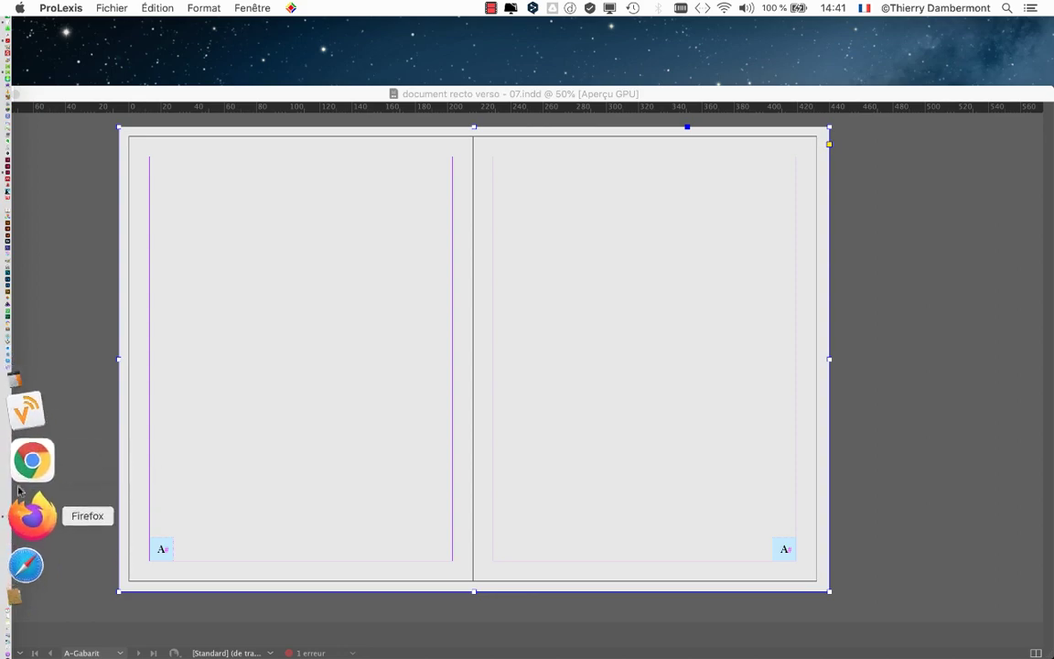
{"action": "left_click", "coordinate": [20, 495]}
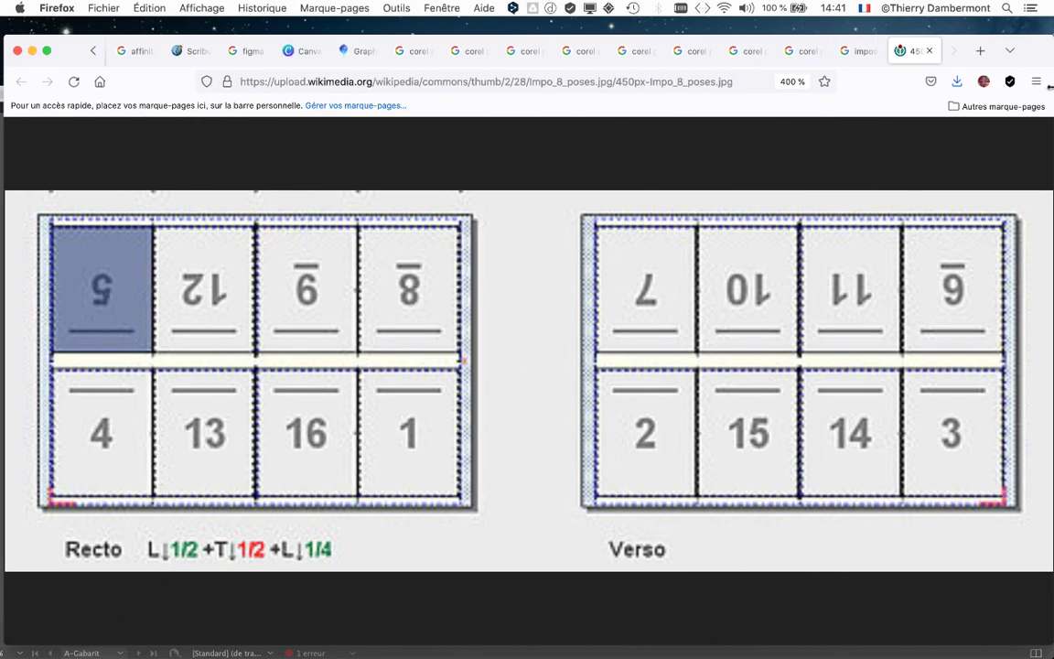
{"action": "left_click", "coordinate": [981, 51]}
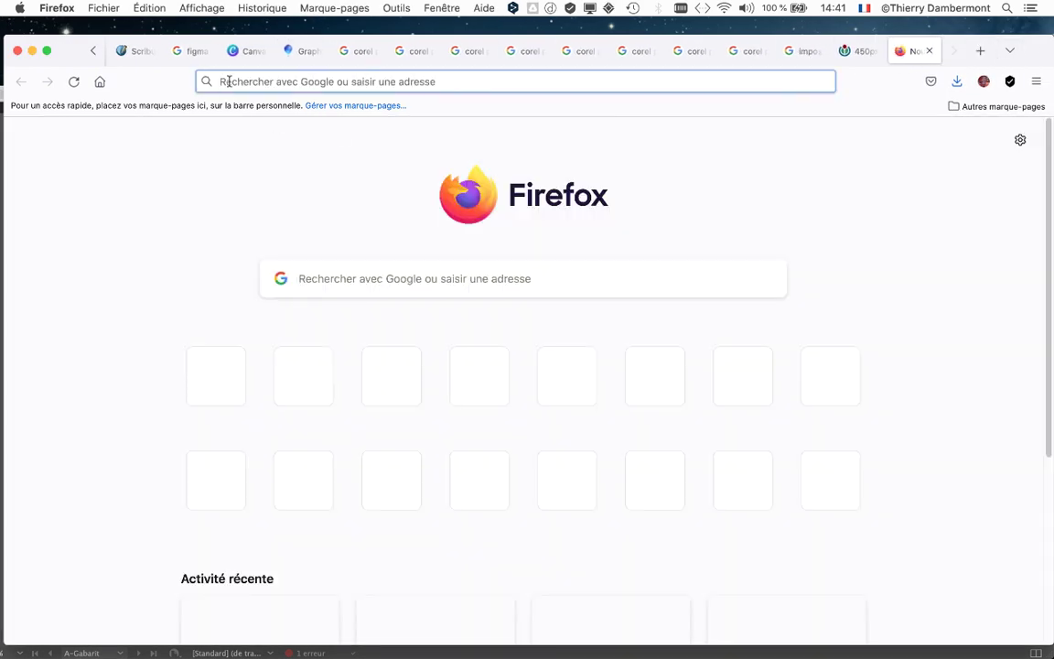
{"action": "type", "text": "antid"}
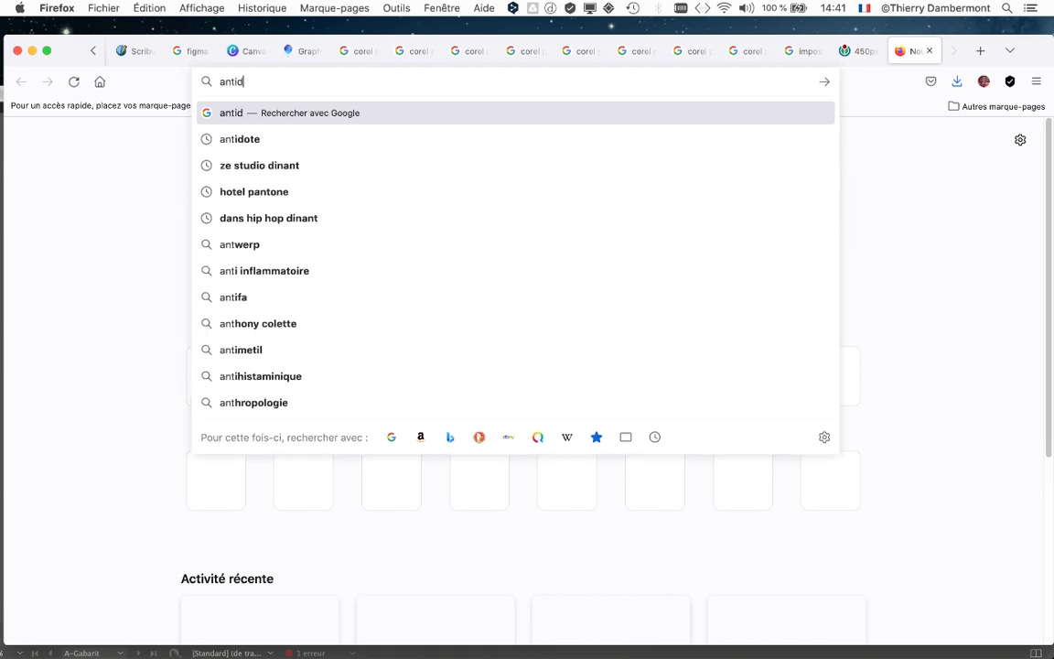
{"action": "type", "text": "ote correcteur"}
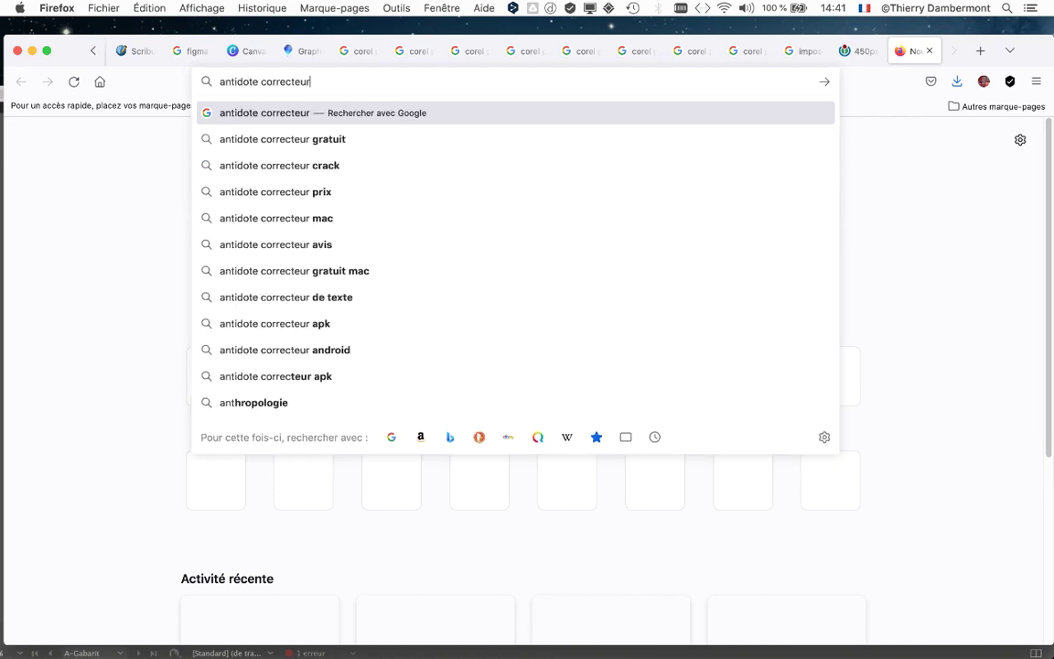
{"action": "key", "text": "Return"}
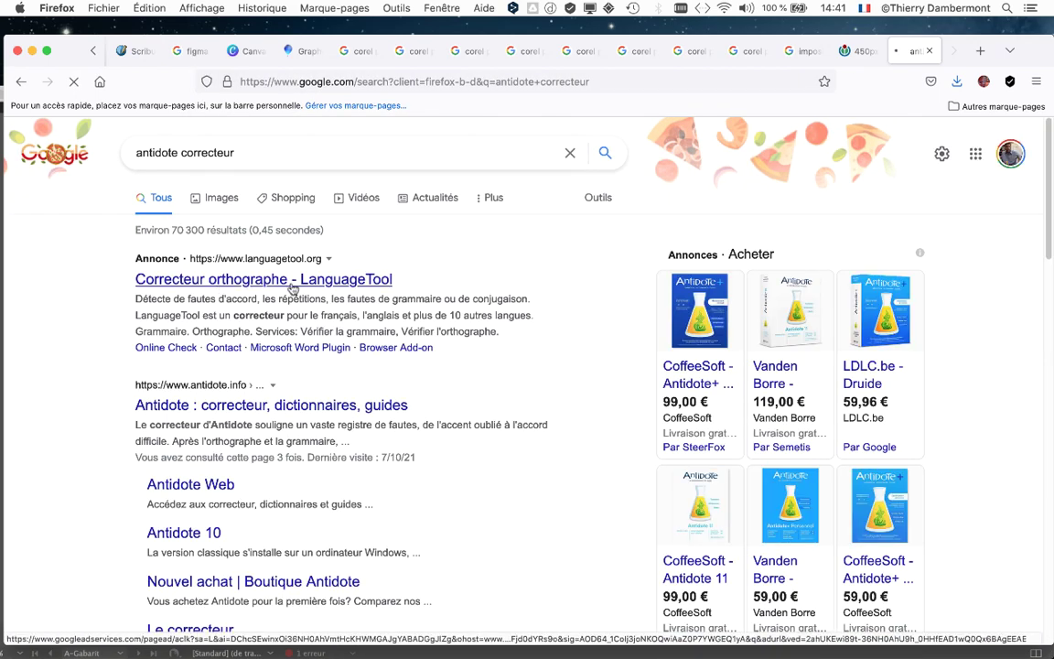
Open the LanguageTool ad result, look over its text-checking page, and return to the search results.
{"action": "left_click", "coordinate": [587, 285]}
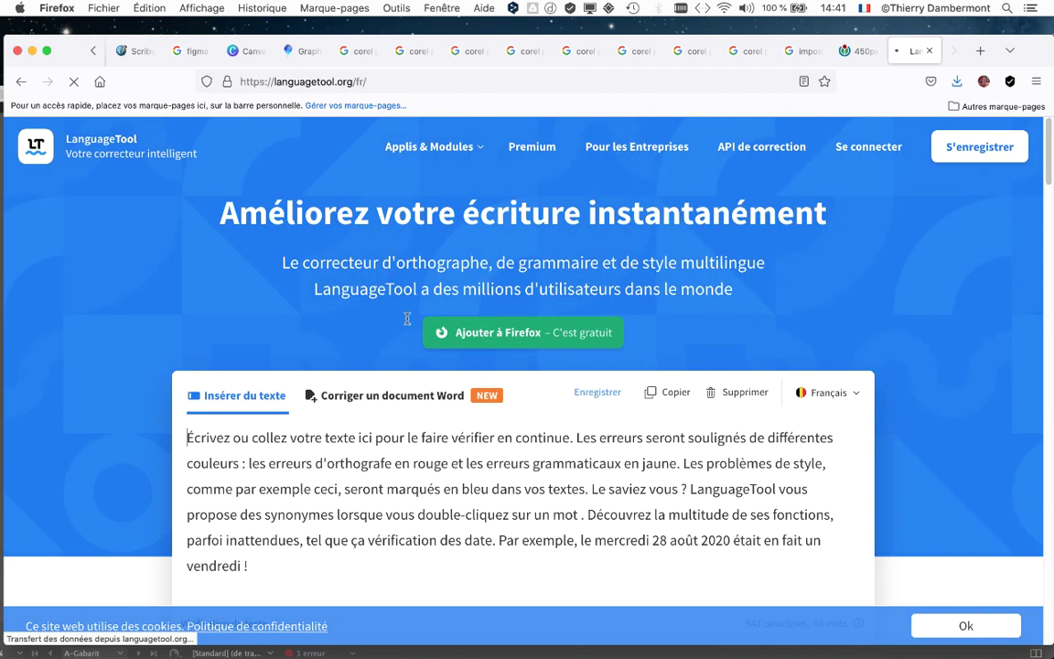
{"action": "scroll", "coordinate": [704, 385], "scroll_direction": "down", "scroll_amount": 5}
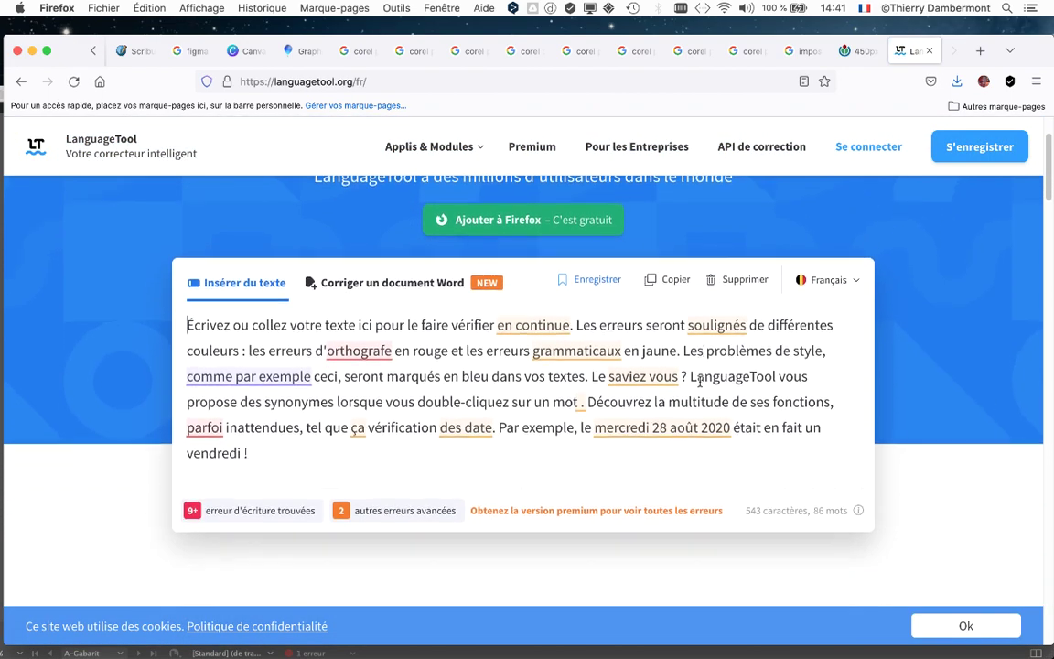
{"action": "scroll", "coordinate": [699, 384], "scroll_direction": "up", "scroll_amount": 7}
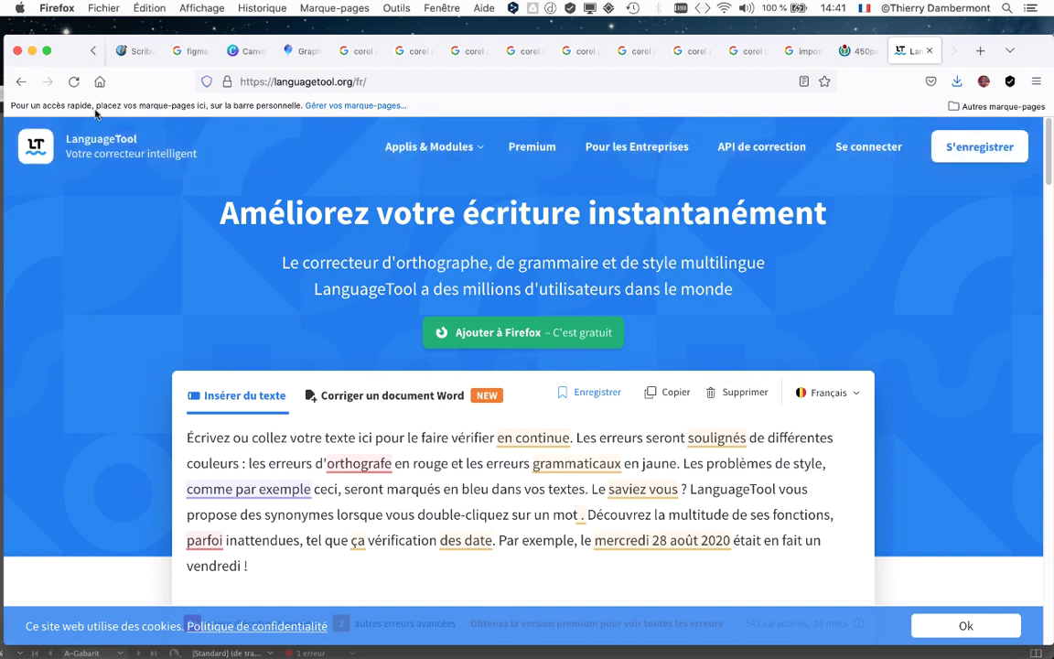
{"action": "left_click", "coordinate": [21, 83]}
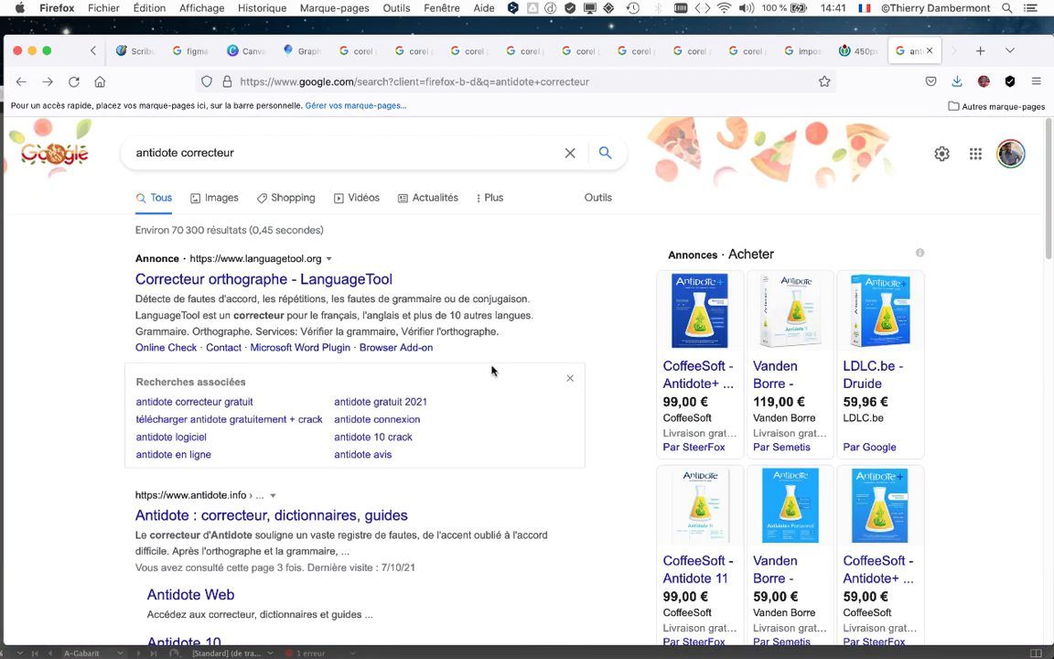
Open the Antidote 10 page from the antidote.info search results and look through its description.
{"action": "scroll", "coordinate": [535, 369], "scroll_direction": "down", "scroll_amount": 1}
{"action": "scroll", "coordinate": [535, 369], "scroll_direction": "down", "scroll_amount": 5}
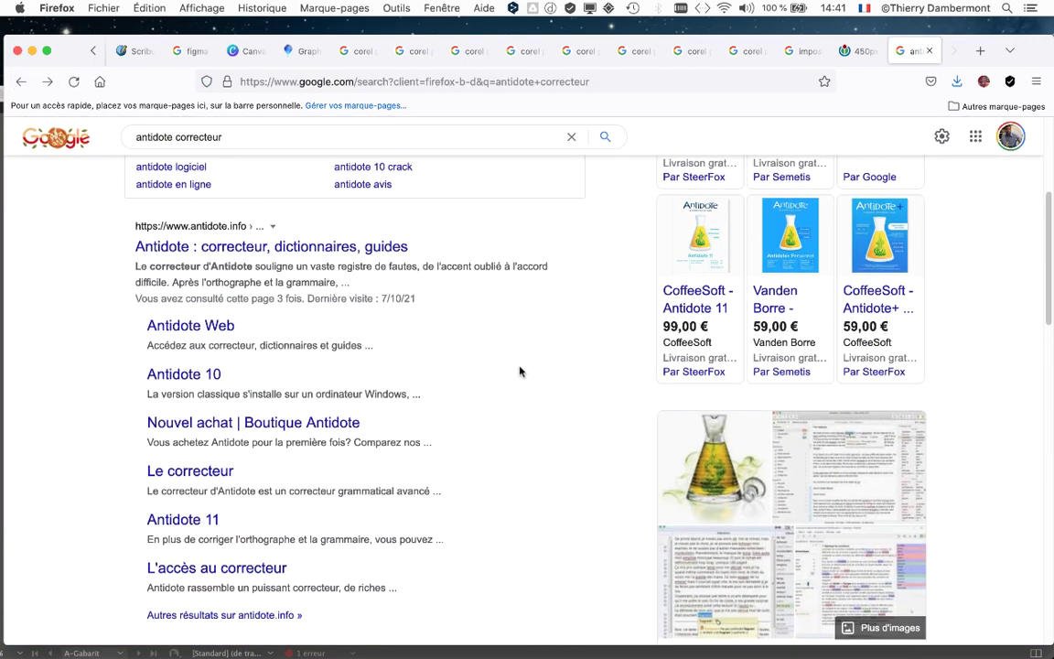
{"action": "scroll", "coordinate": [519, 371], "scroll_direction": "down", "scroll_amount": 6}
{"action": "scroll", "coordinate": [517, 369], "scroll_direction": "up", "scroll_amount": 3}
{"action": "left_click", "coordinate": [183, 235]}
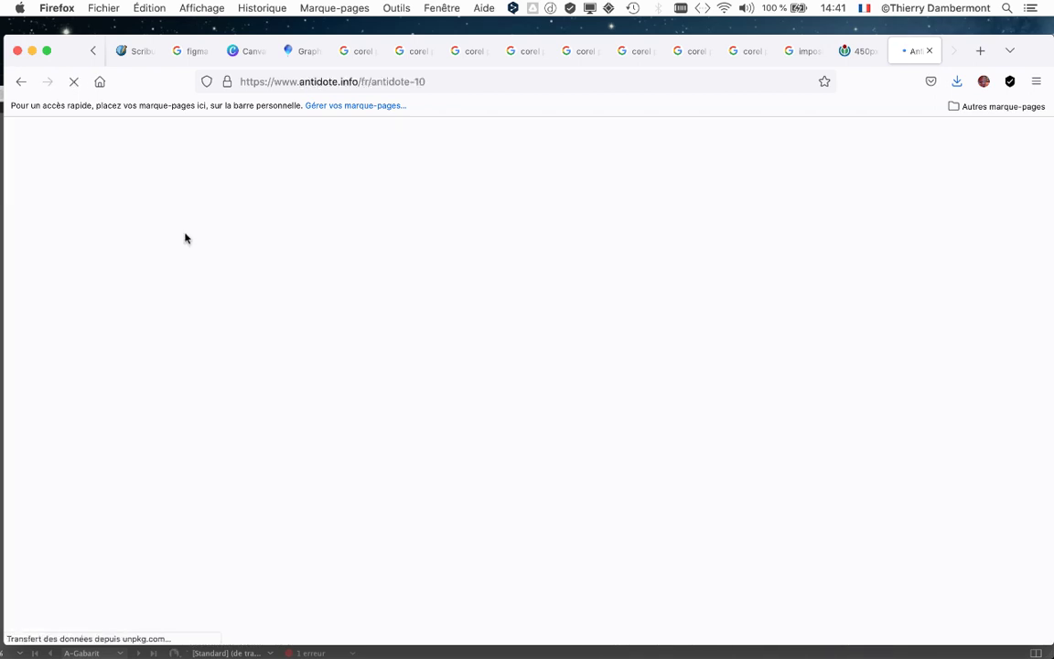
{"action": "scroll", "coordinate": [878, 421], "scroll_direction": "down", "scroll_amount": 2}
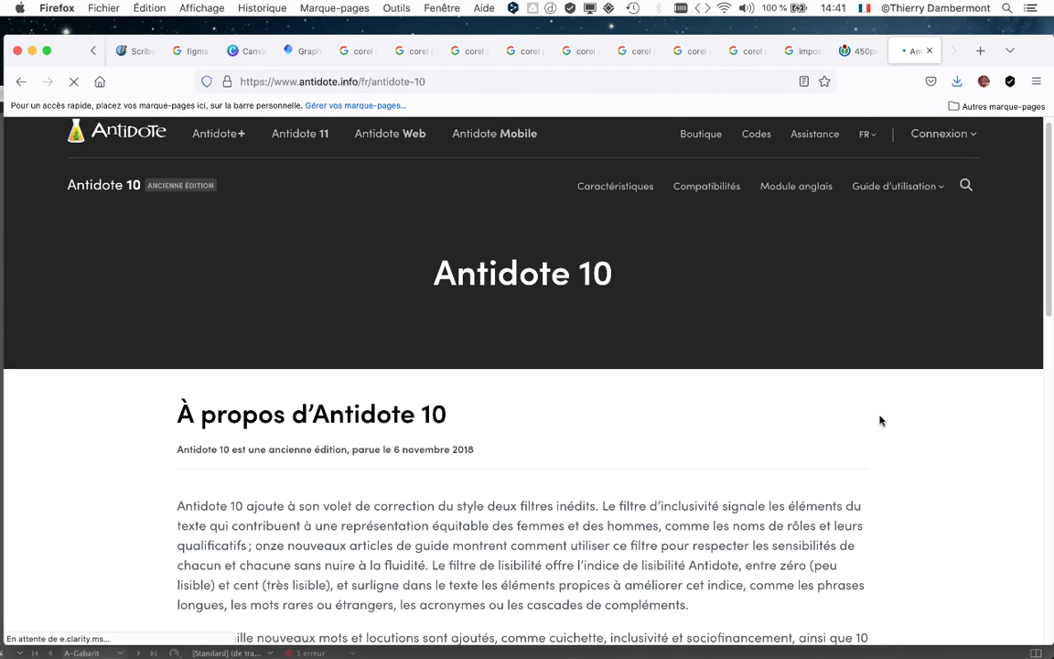
{"action": "scroll", "coordinate": [833, 393], "scroll_direction": "down", "scroll_amount": 2}
{"action": "scroll", "coordinate": [789, 372], "scroll_direction": "up", "scroll_amount": 4}
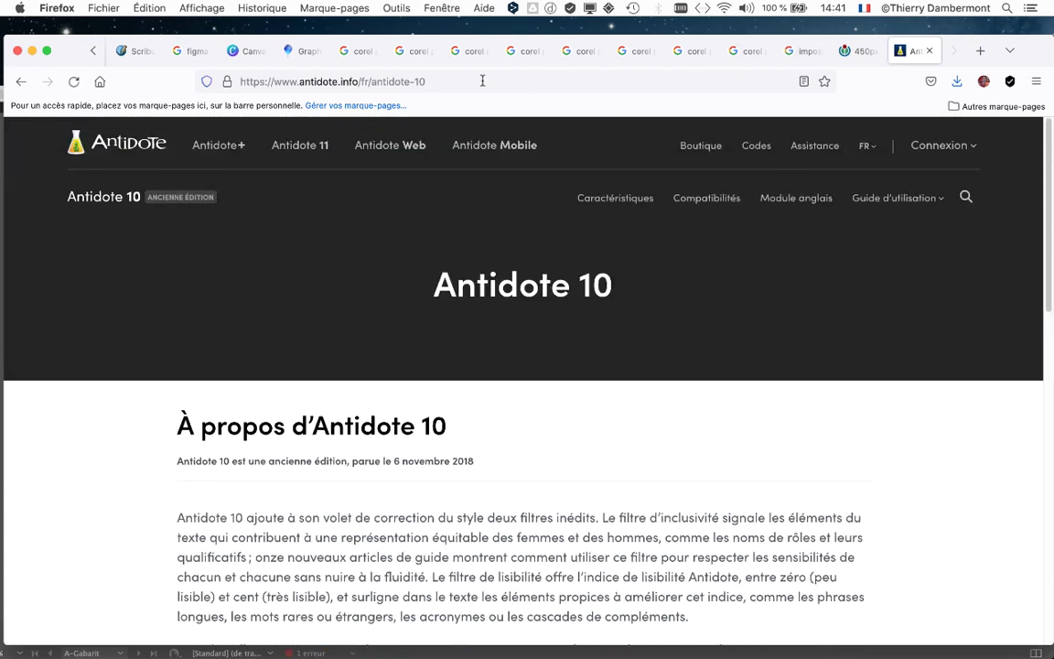
Search the web for "antidote grammaire" and read the software's description in the results.
{"action": "left_click", "coordinate": [435, 81]}
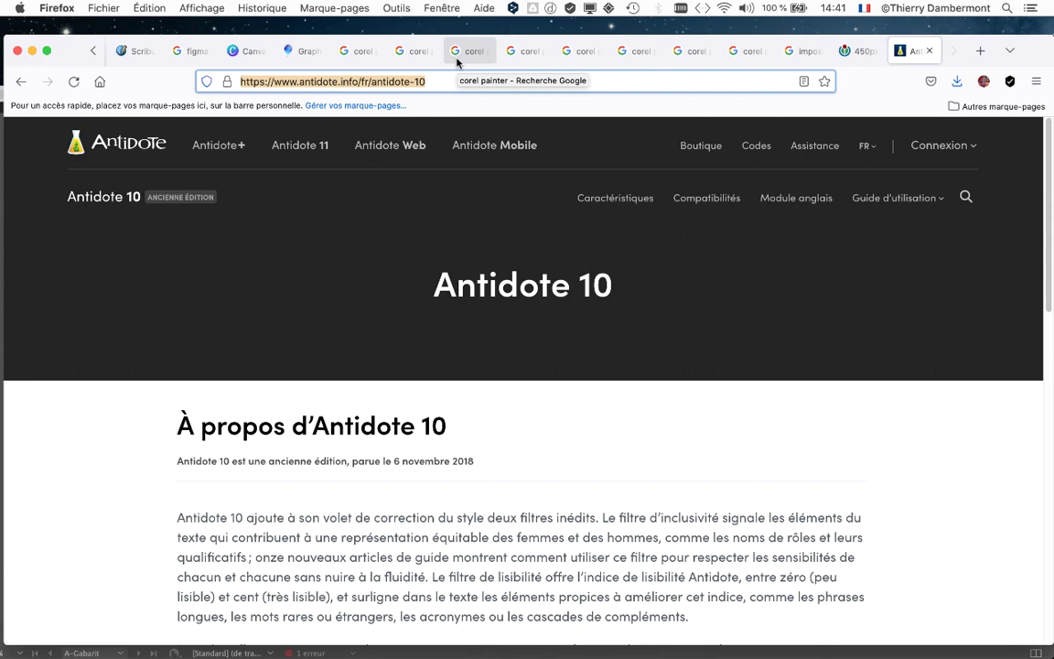
{"action": "type", "text": "antidote"}
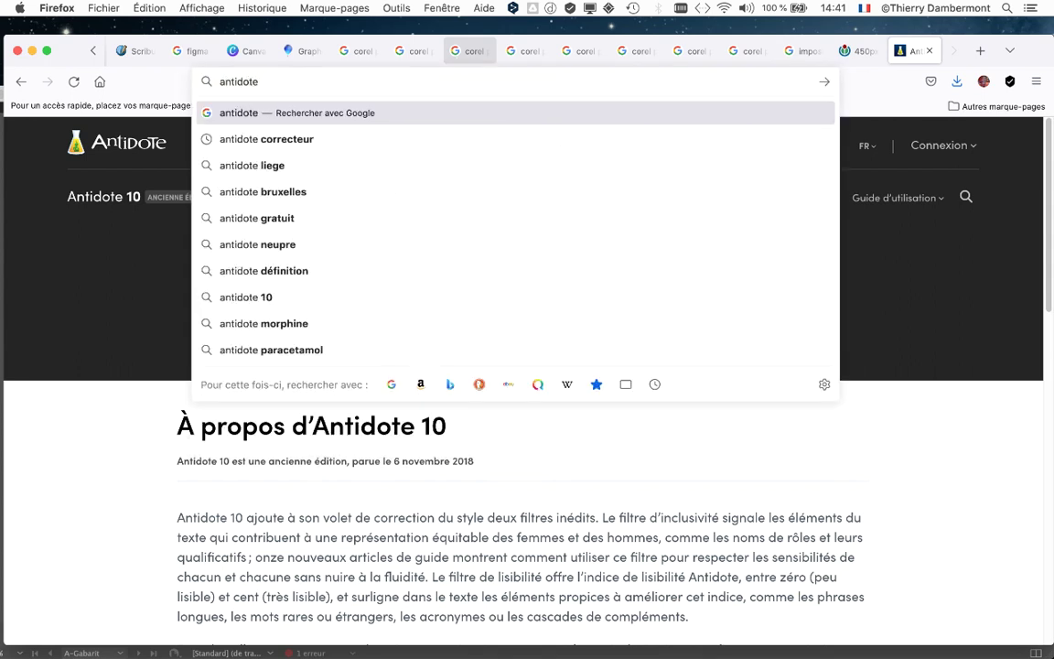
{"action": "left_click", "coordinate": [145, 412]}
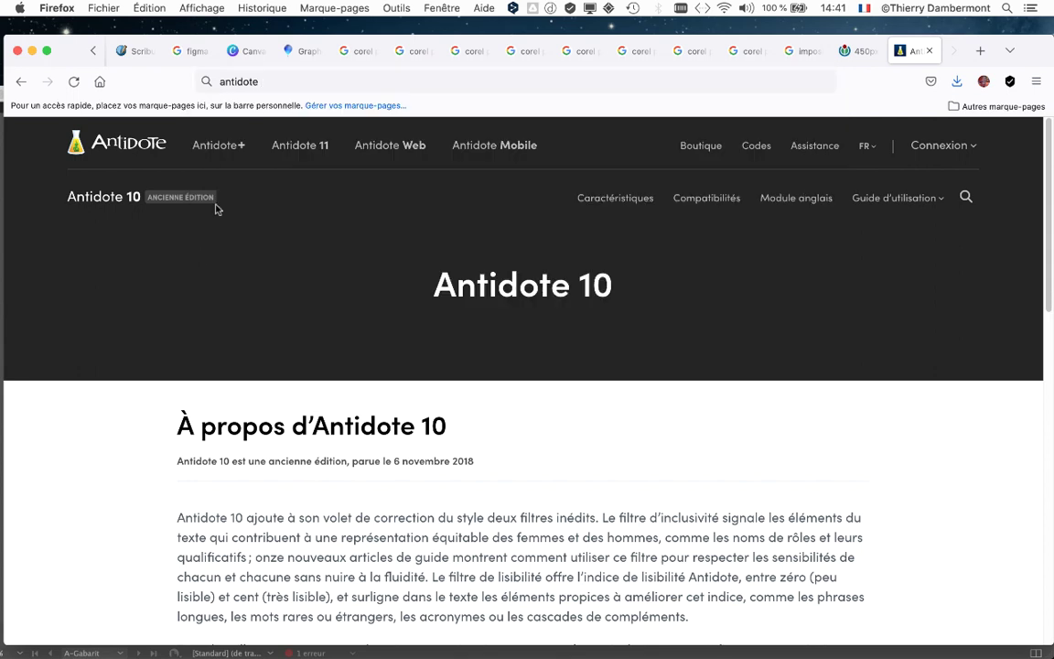
{"action": "left_click", "coordinate": [263, 80]}
{"action": "left_click", "coordinate": [268, 81]}
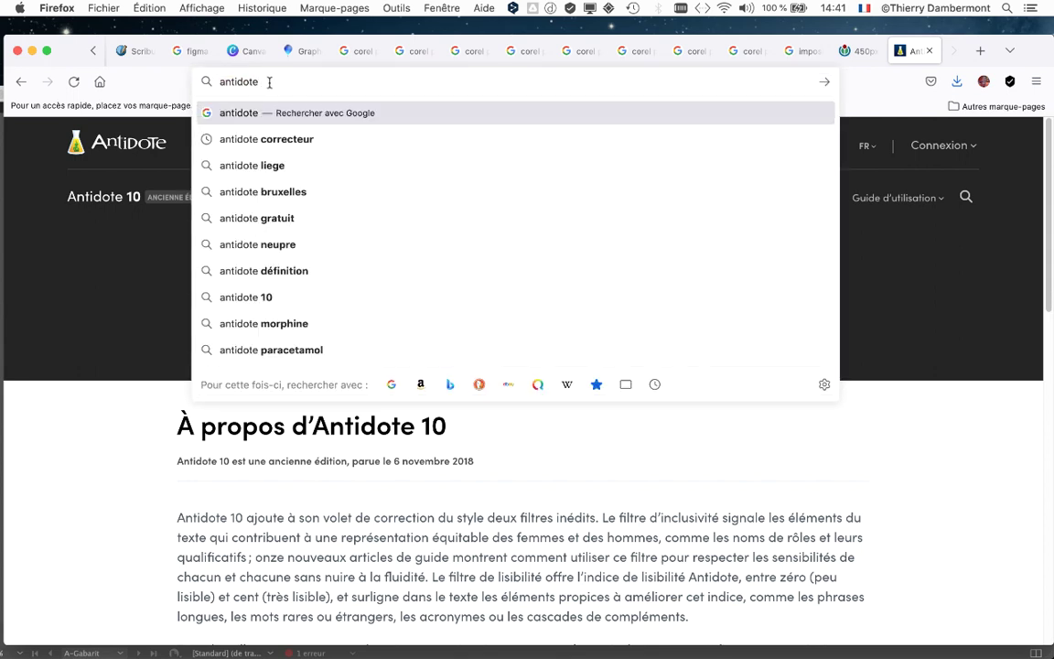
{"action": "type", "text": "gr"}
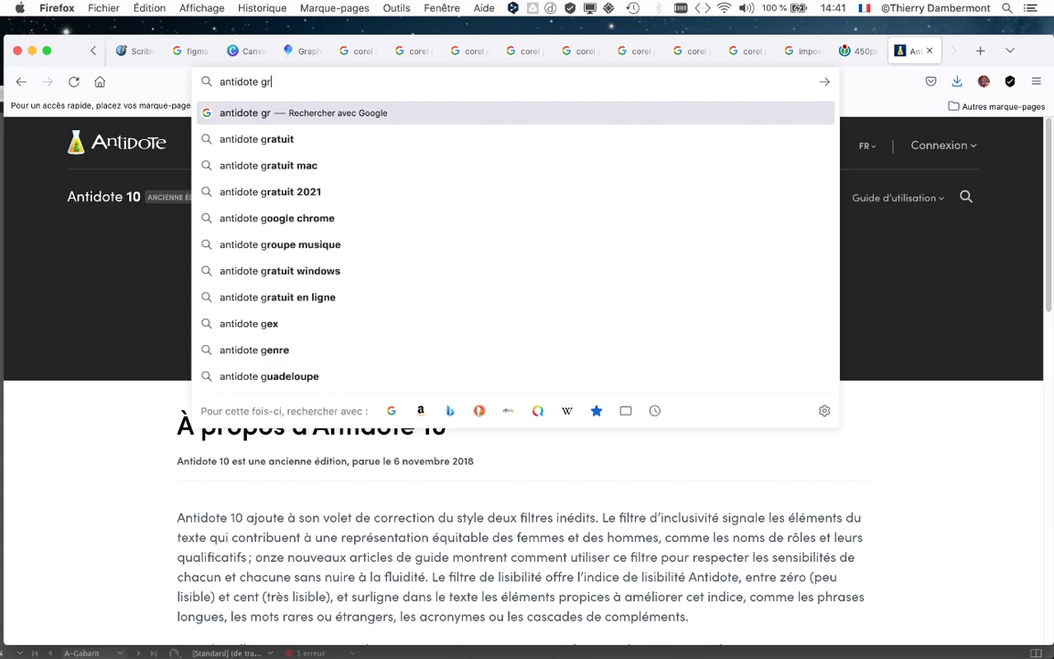
{"action": "type", "text": "ammaire"}
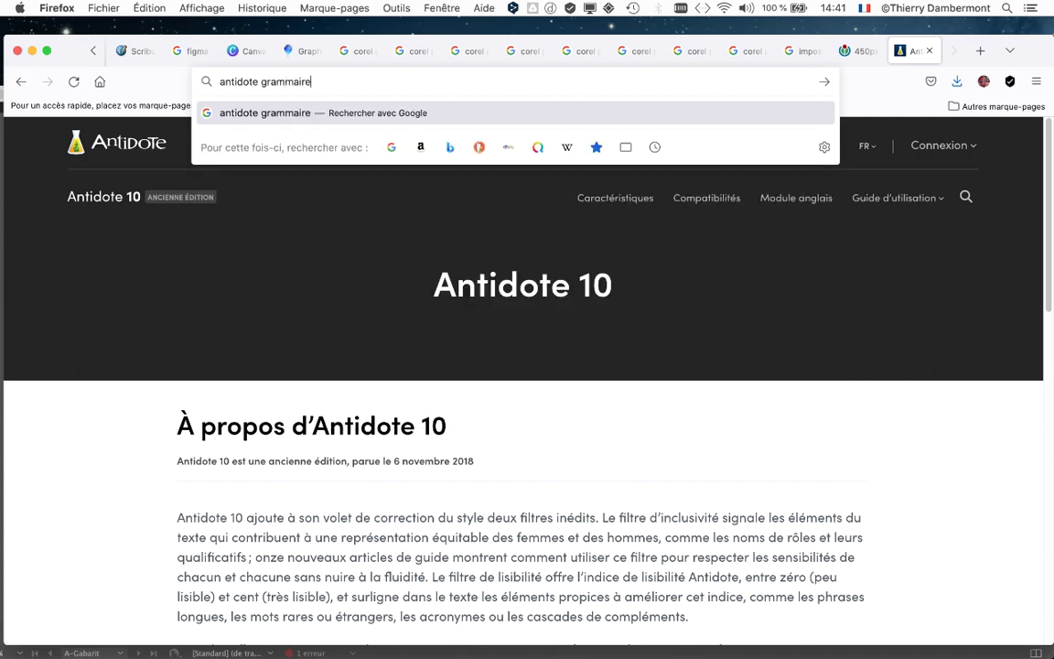
{"action": "key", "text": "Return"}
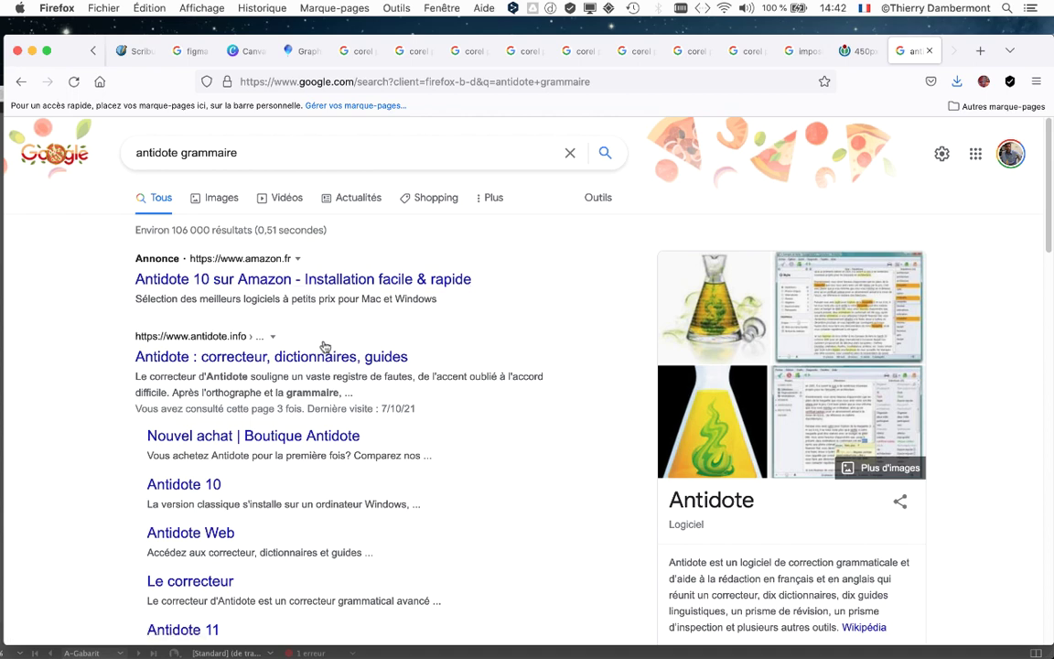
{"action": "scroll", "coordinate": [518, 424], "scroll_direction": "down", "scroll_amount": 3}
{"action": "scroll", "coordinate": [759, 455], "scroll_direction": "down", "scroll_amount": 4}
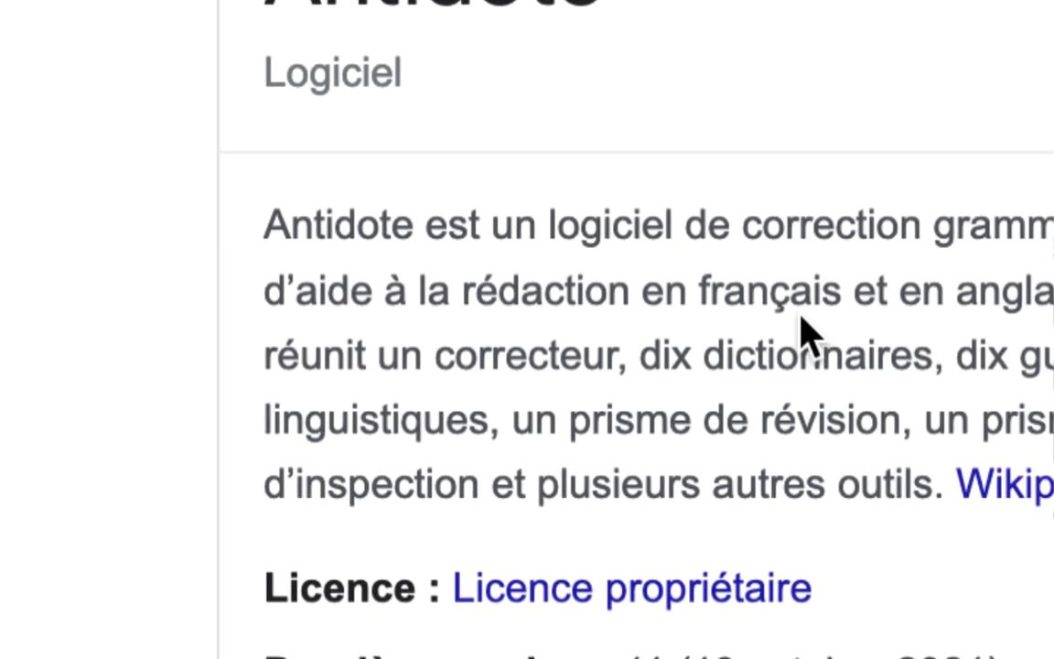
{"action": "scroll", "coordinate": [850, 316], "scroll_direction": "down", "scroll_amount": 1}
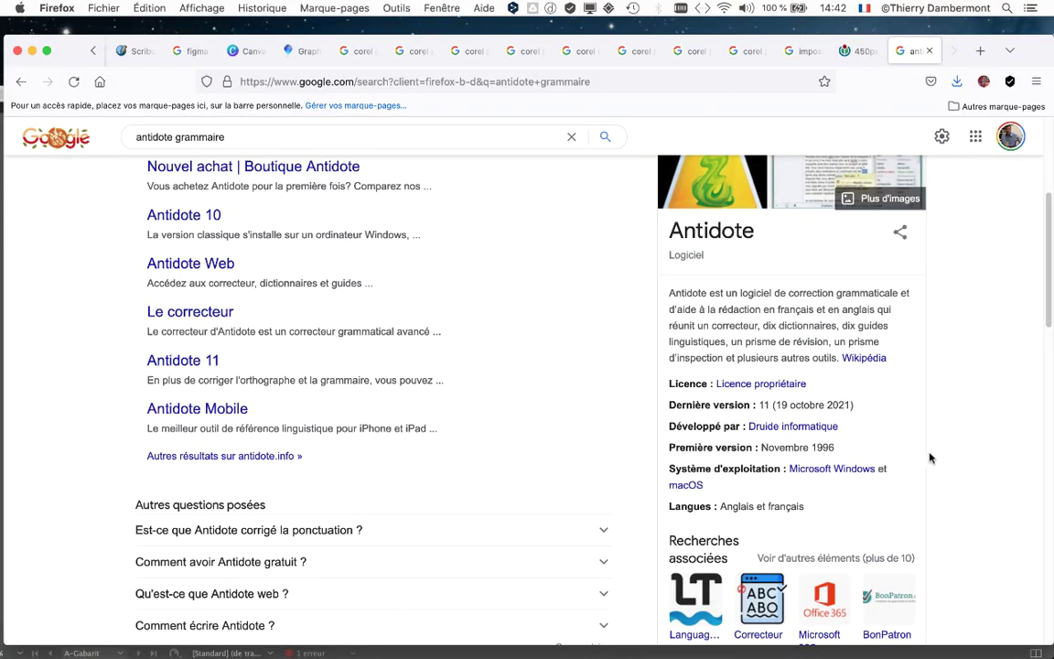
Change the search query to "antidote typographie" and look through the antidote.info results on typographic settings.
{"action": "scroll", "coordinate": [951, 434], "scroll_direction": "up", "scroll_amount": 5}
{"action": "left_click_drag", "start_coordinate": [181, 147], "coordinate": [299, 156]}
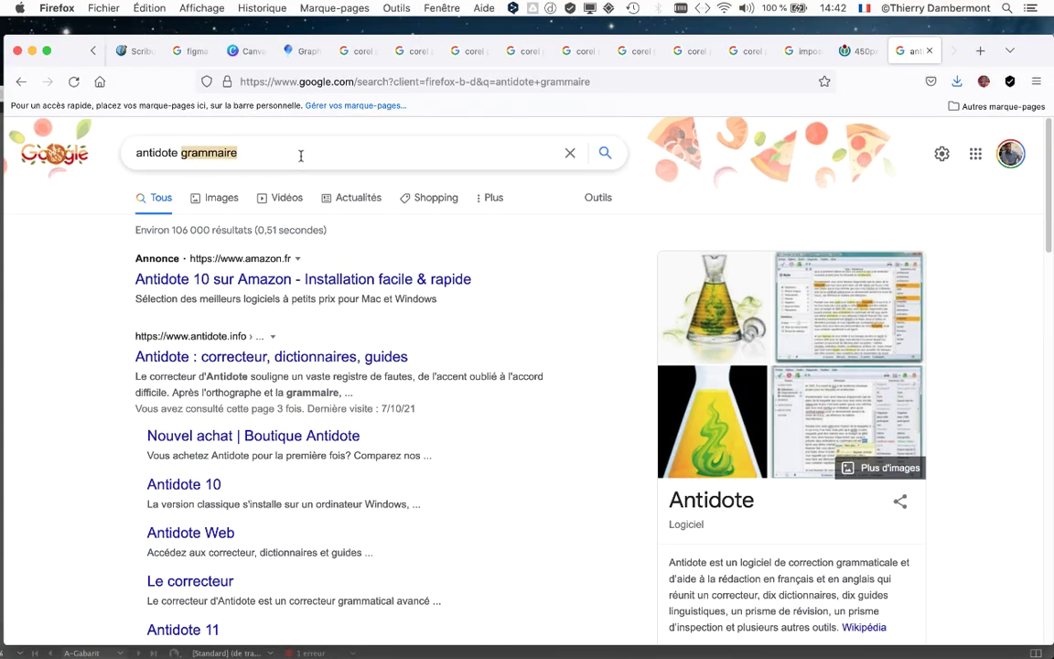
{"action": "type", "text": "typographie"}
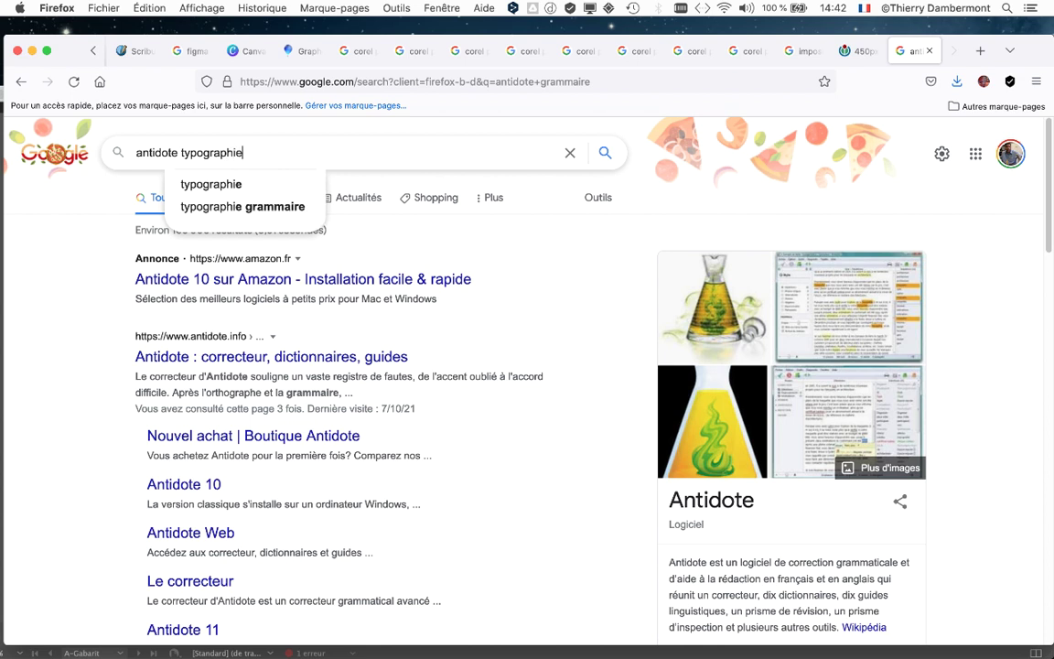
{"action": "key", "text": "Return"}
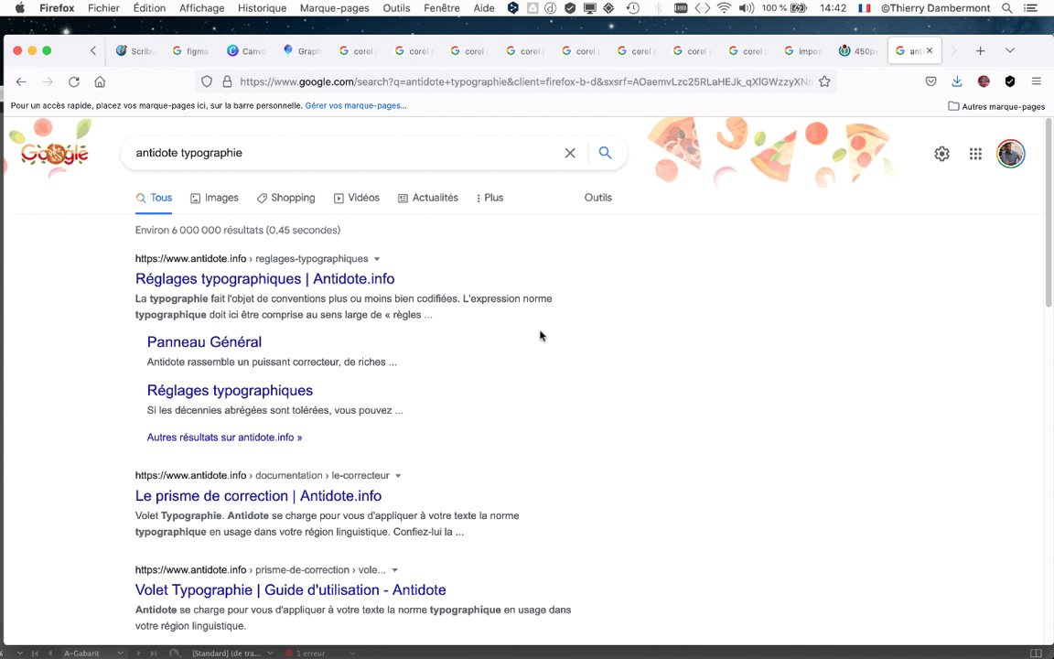
{"action": "scroll", "coordinate": [539, 335], "scroll_direction": "down", "scroll_amount": 4}
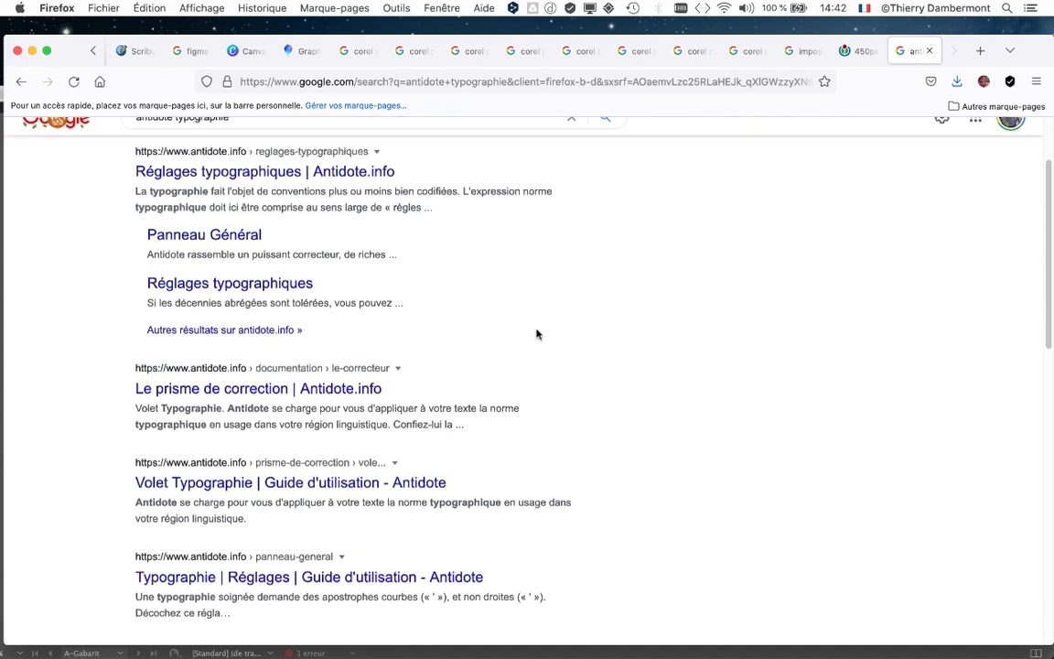
{"action": "scroll", "coordinate": [537, 334], "scroll_direction": "down", "scroll_amount": 1}
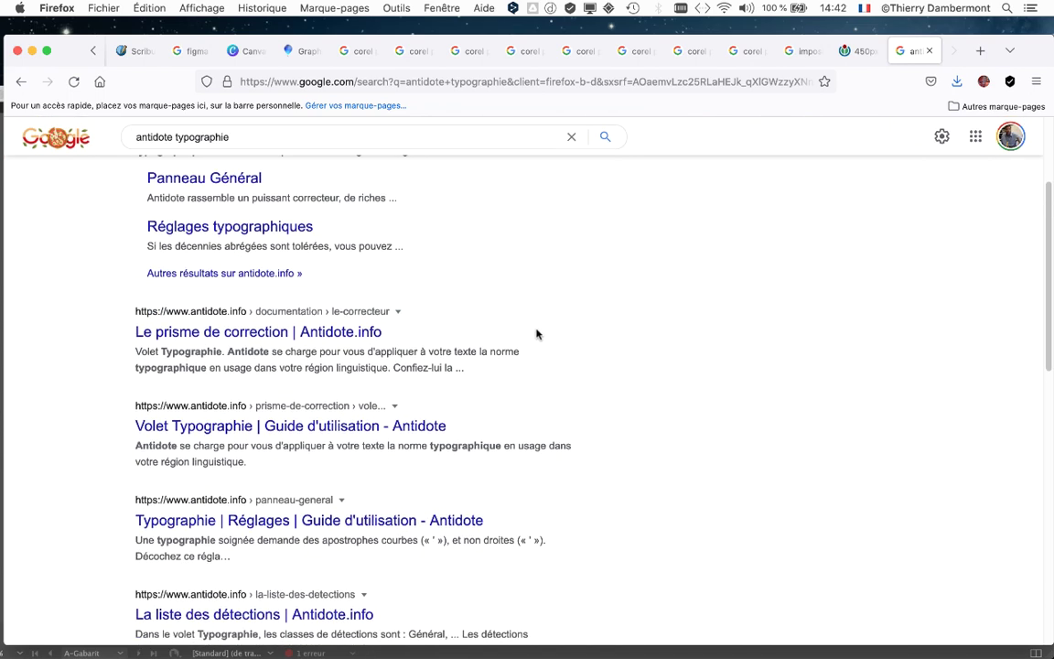
Minimise the browser window, return to the recto-verso document in InDesign, and move the Pages panel beside the layers list.
{"action": "left_click", "coordinate": [32, 50]}
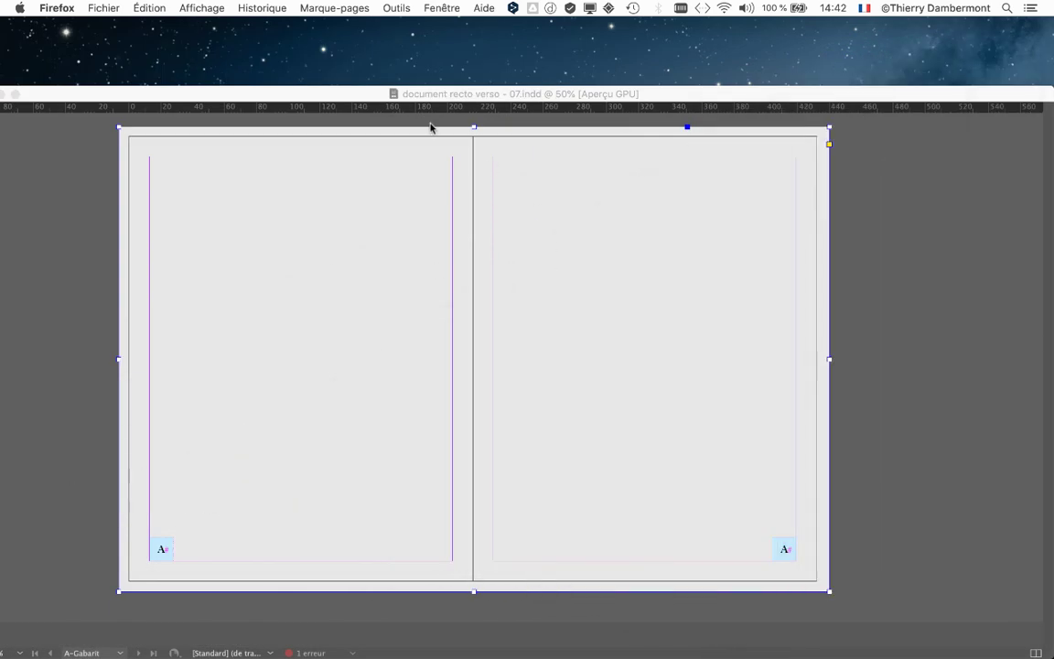
{"action": "left_click", "coordinate": [409, 96]}
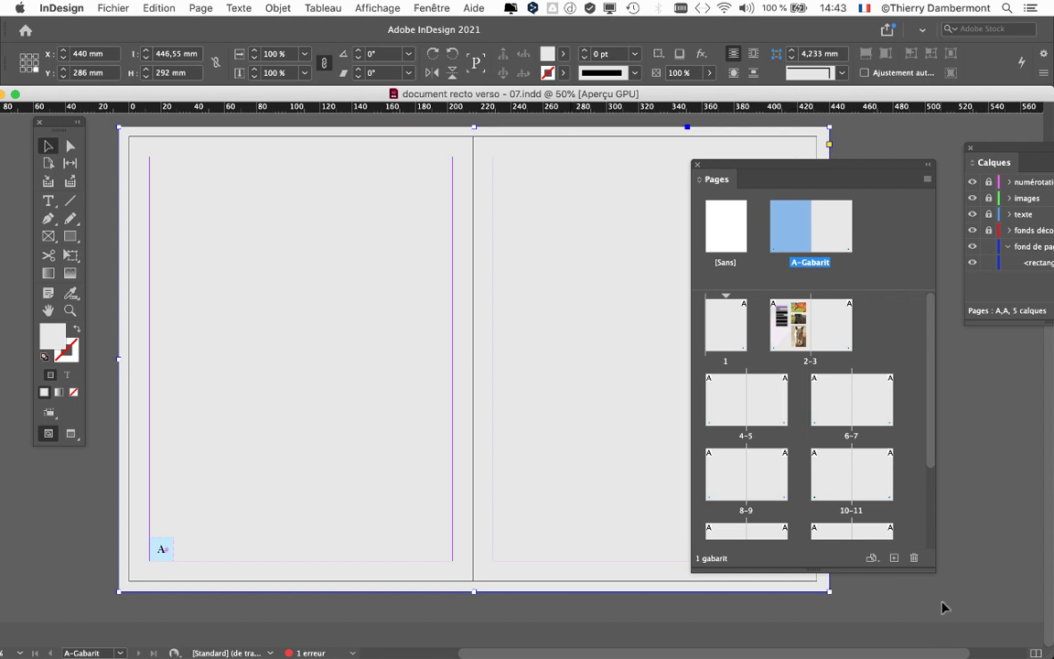
{"action": "left_click_drag", "start_coordinate": [739, 167], "coordinate": [785, 180]}
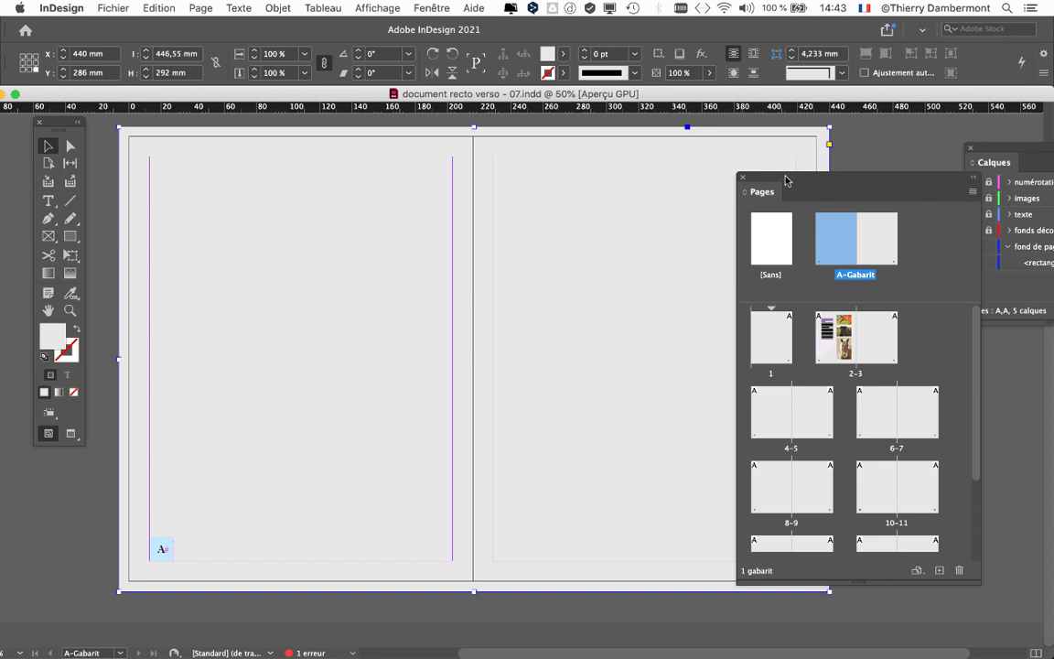
{"action": "left_click_drag", "start_coordinate": [785, 180], "coordinate": [779, 155]}
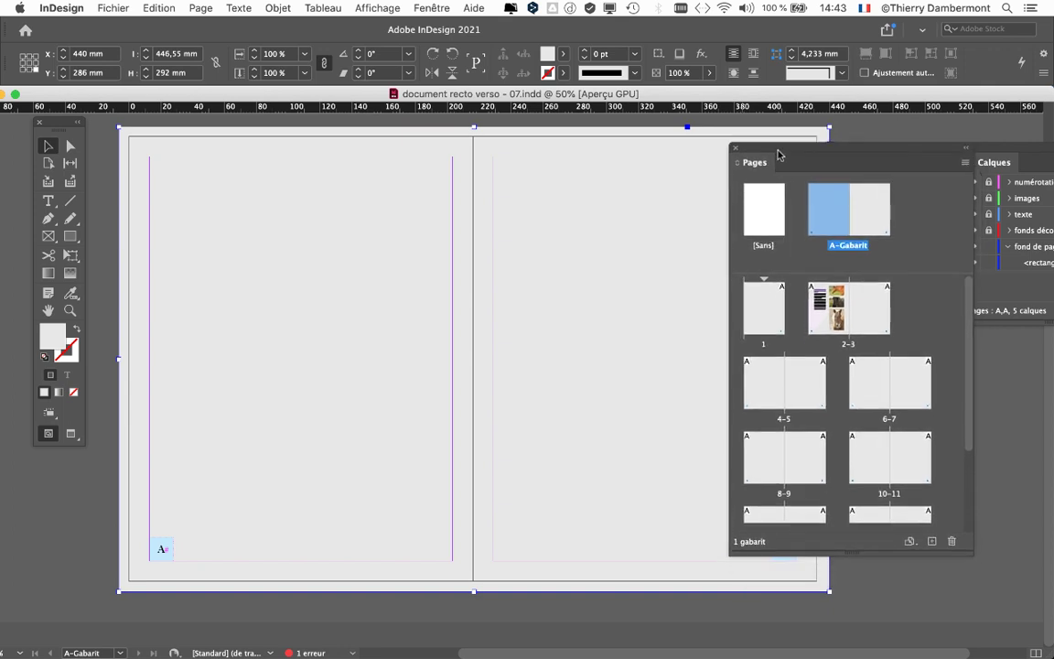